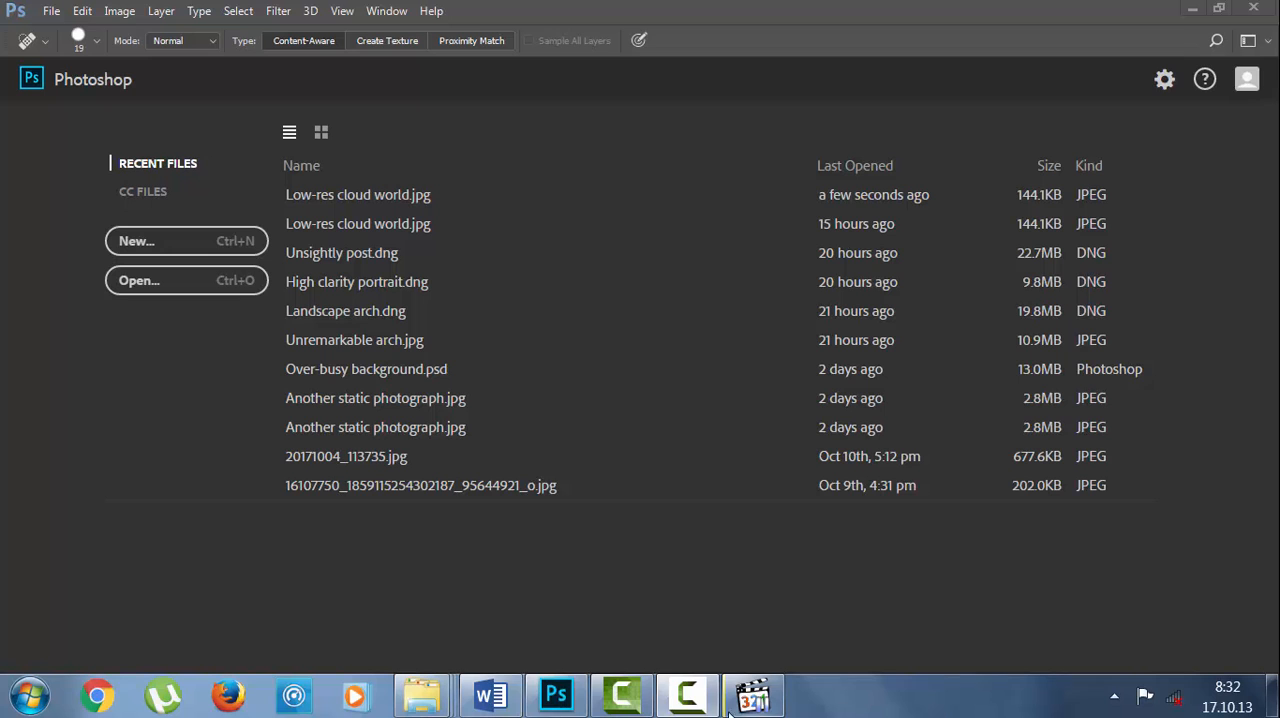
Open Low-res cloud world.jpg from the 13_text folder in Adobe Photoshop CC 2017.
mouse_move(445, 708)
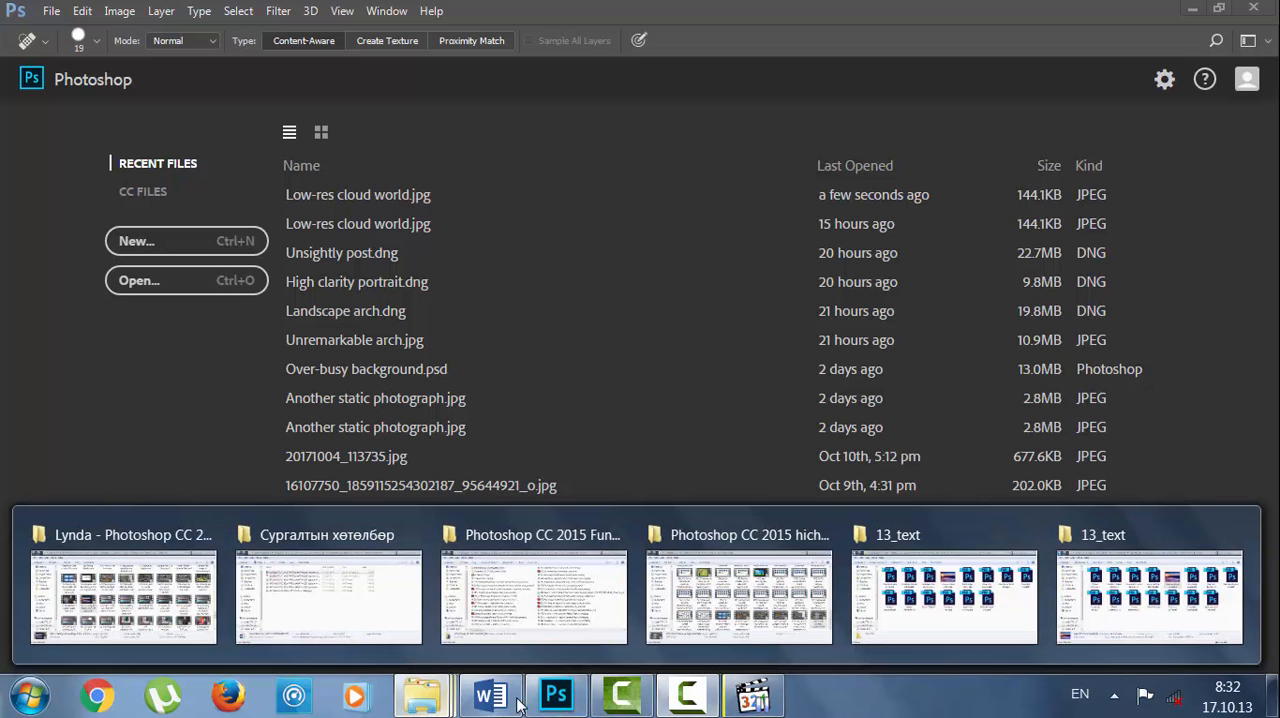
left_click(924, 600)
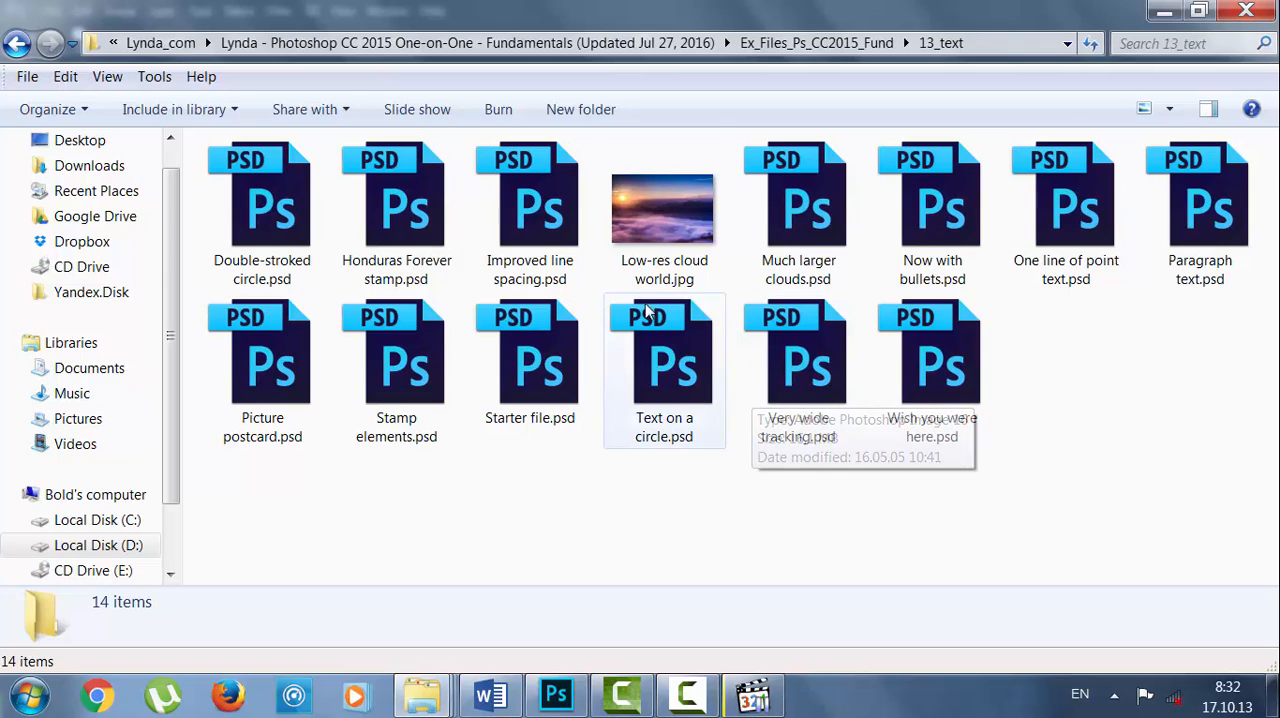
left_click(648, 229)
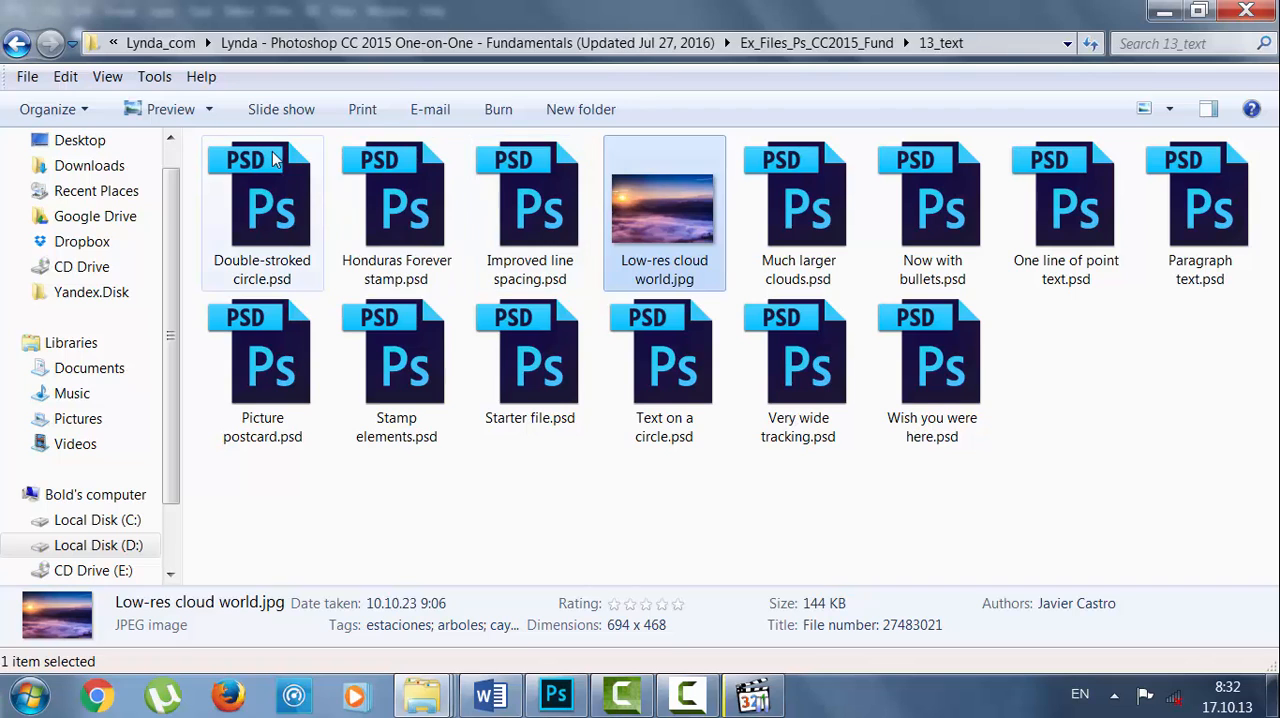
left_click(209, 111)
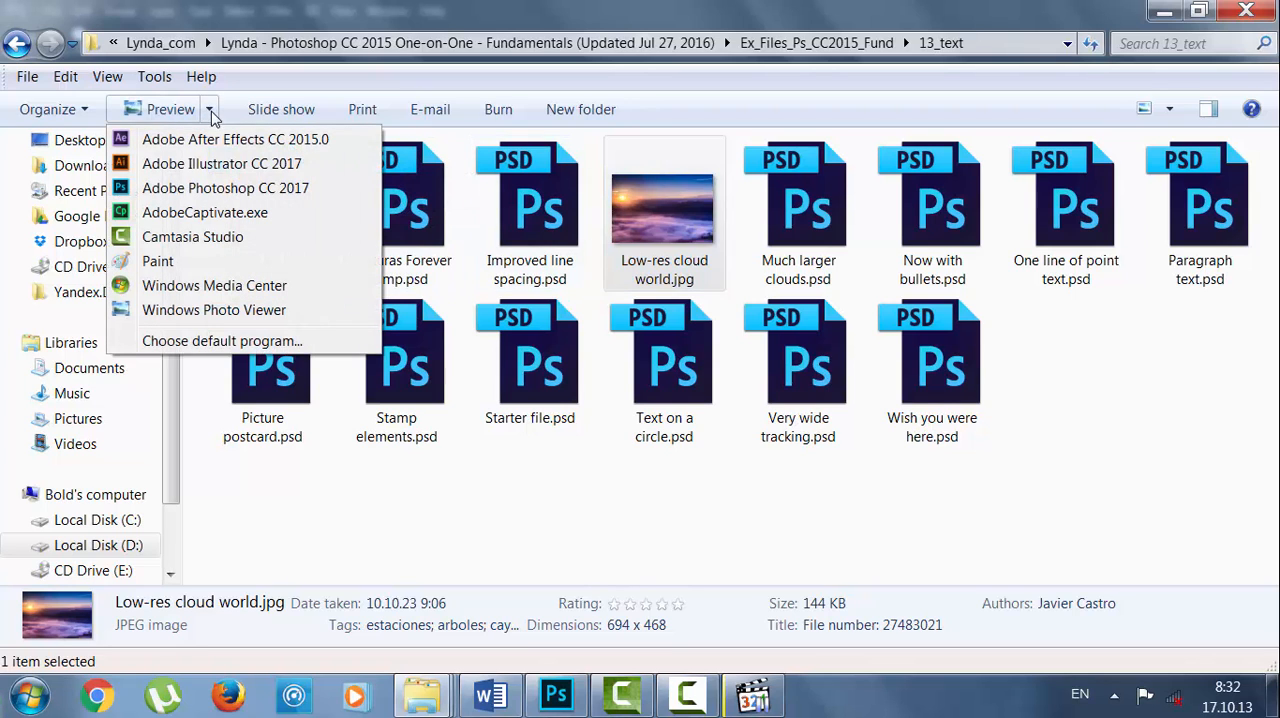
left_click(212, 190)
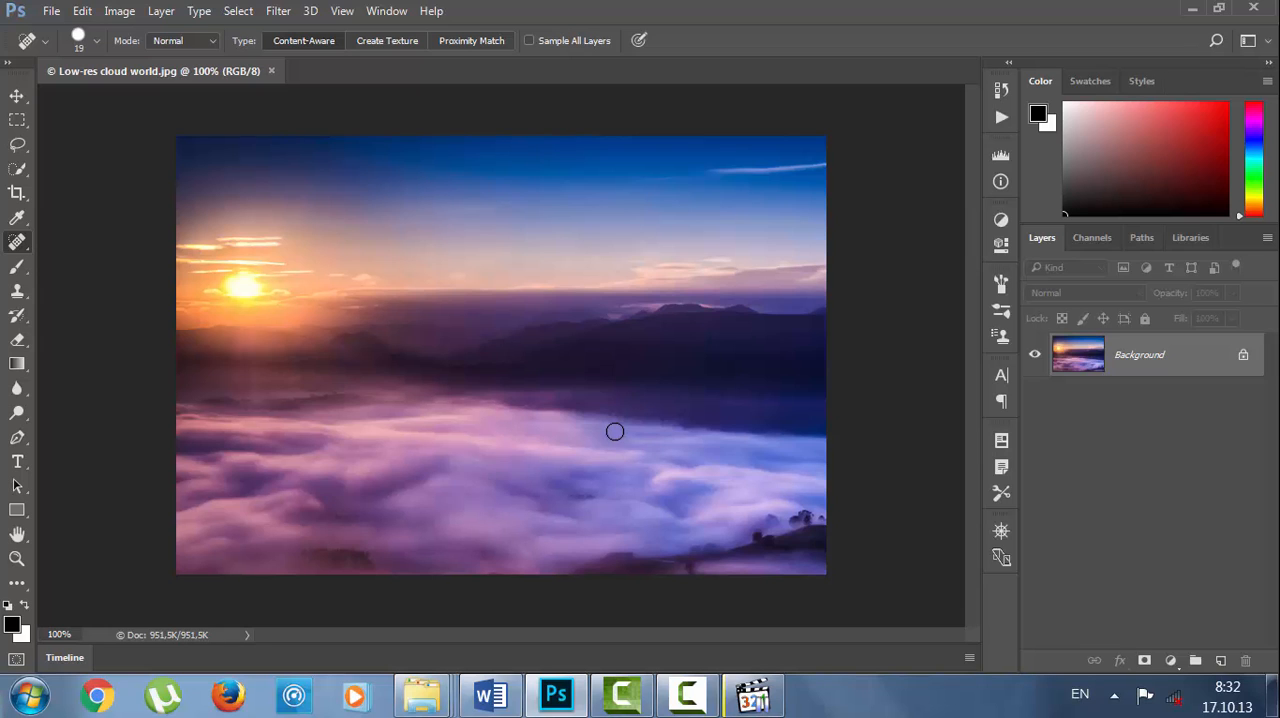
key("ctrl+plus")
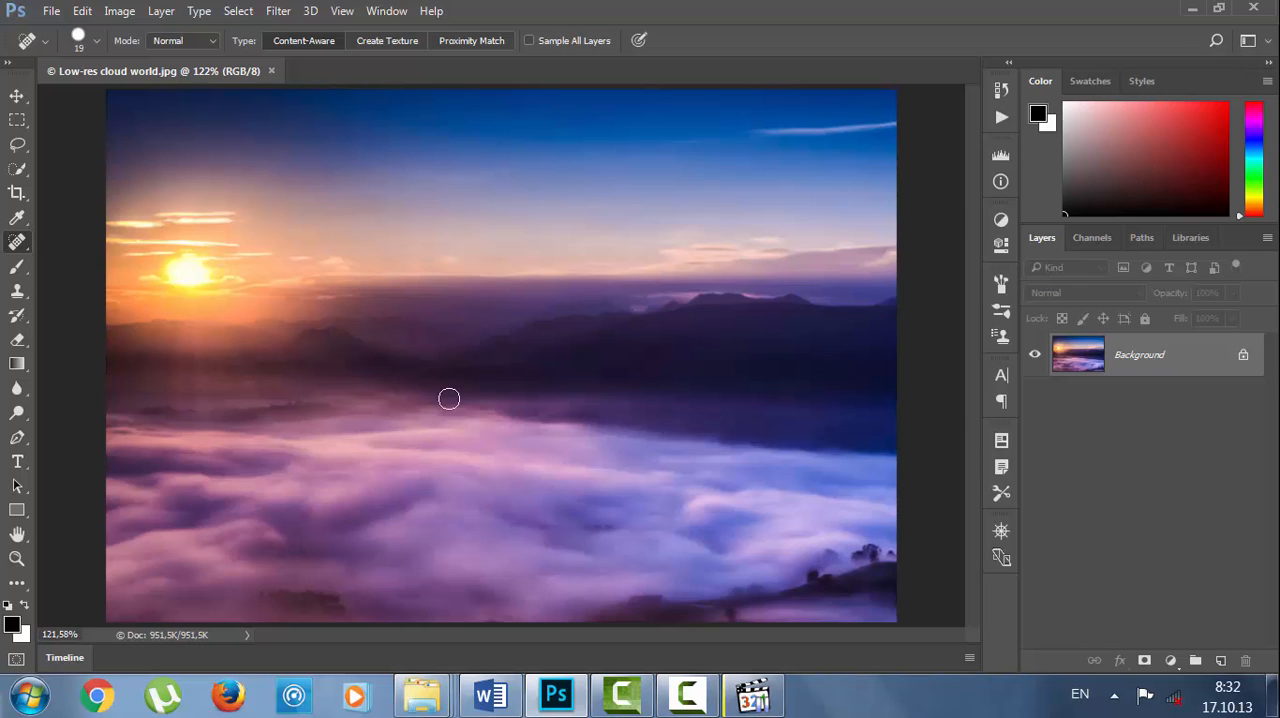
left_click(22, 121)
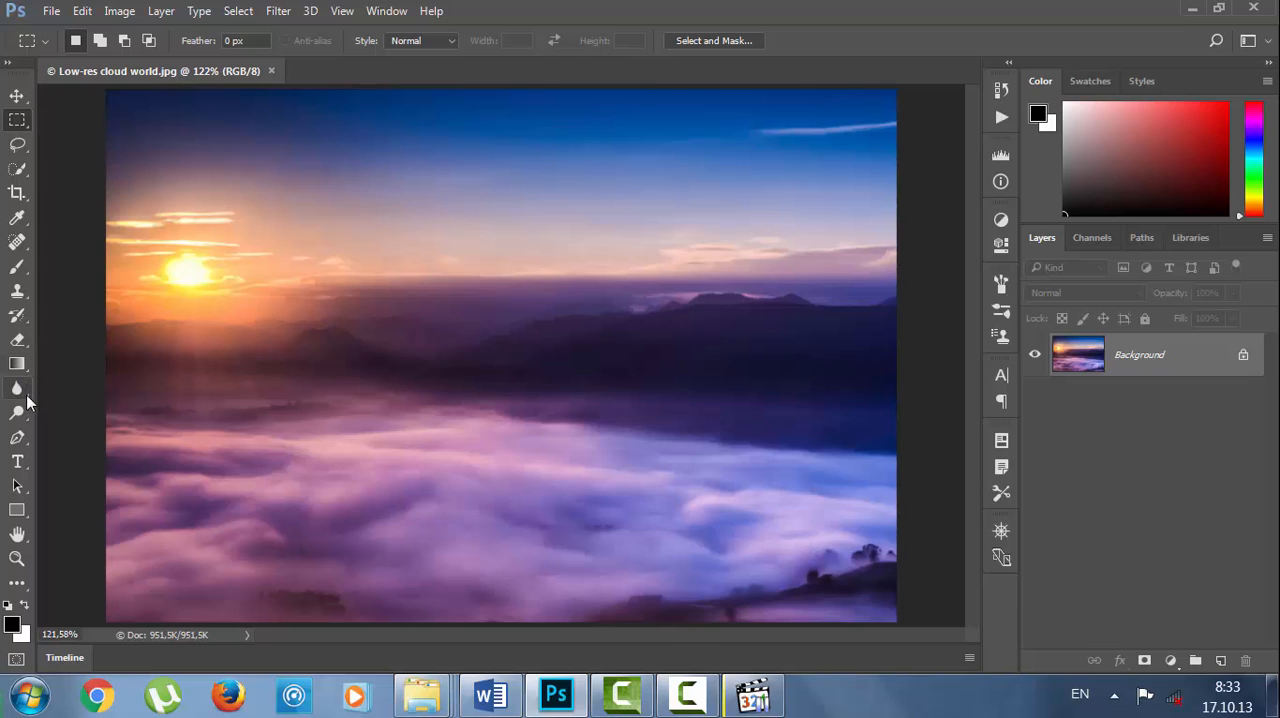
left_click(22, 440)
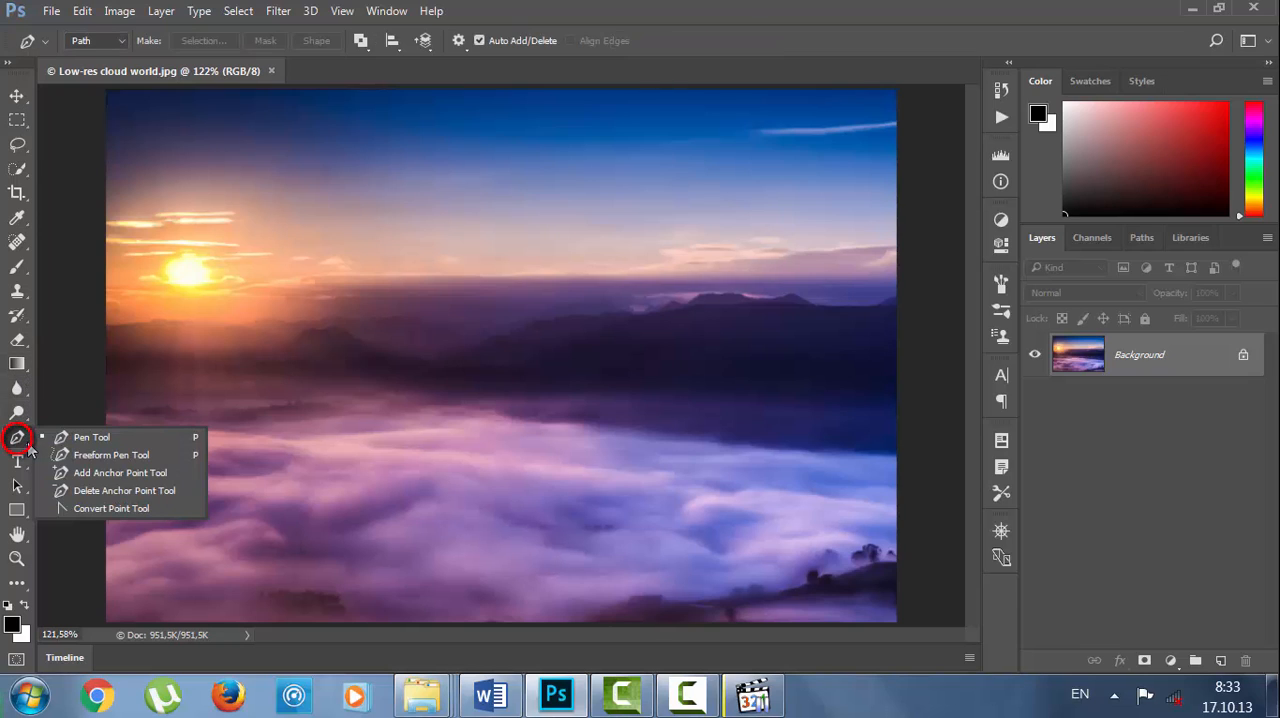
left_click(30, 451)
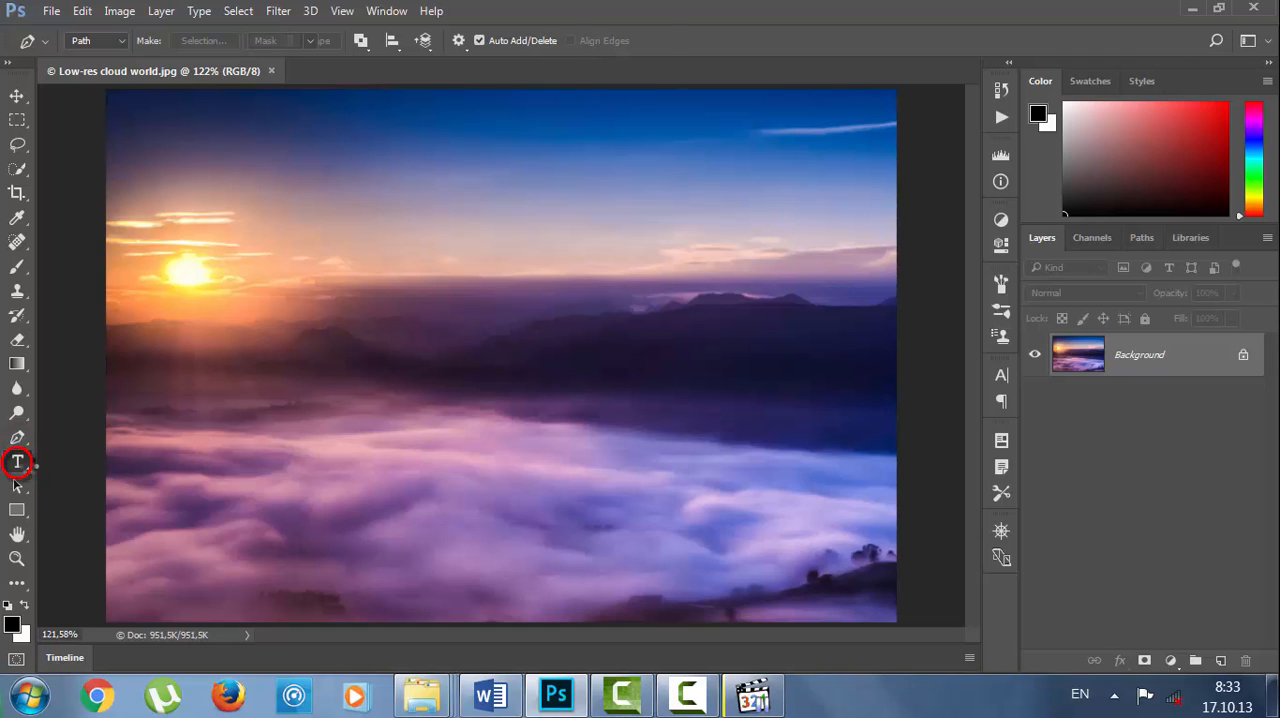
left_click(17, 462)
left_click(18, 462)
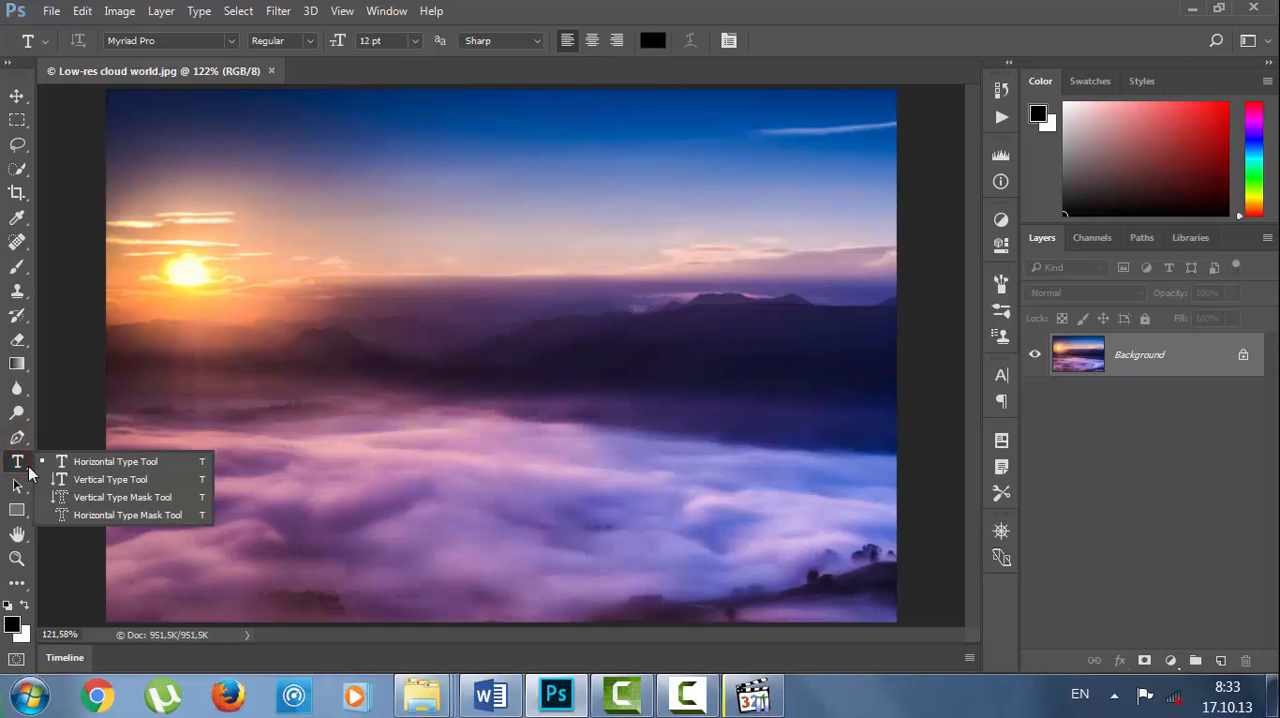
left_click(24, 488)
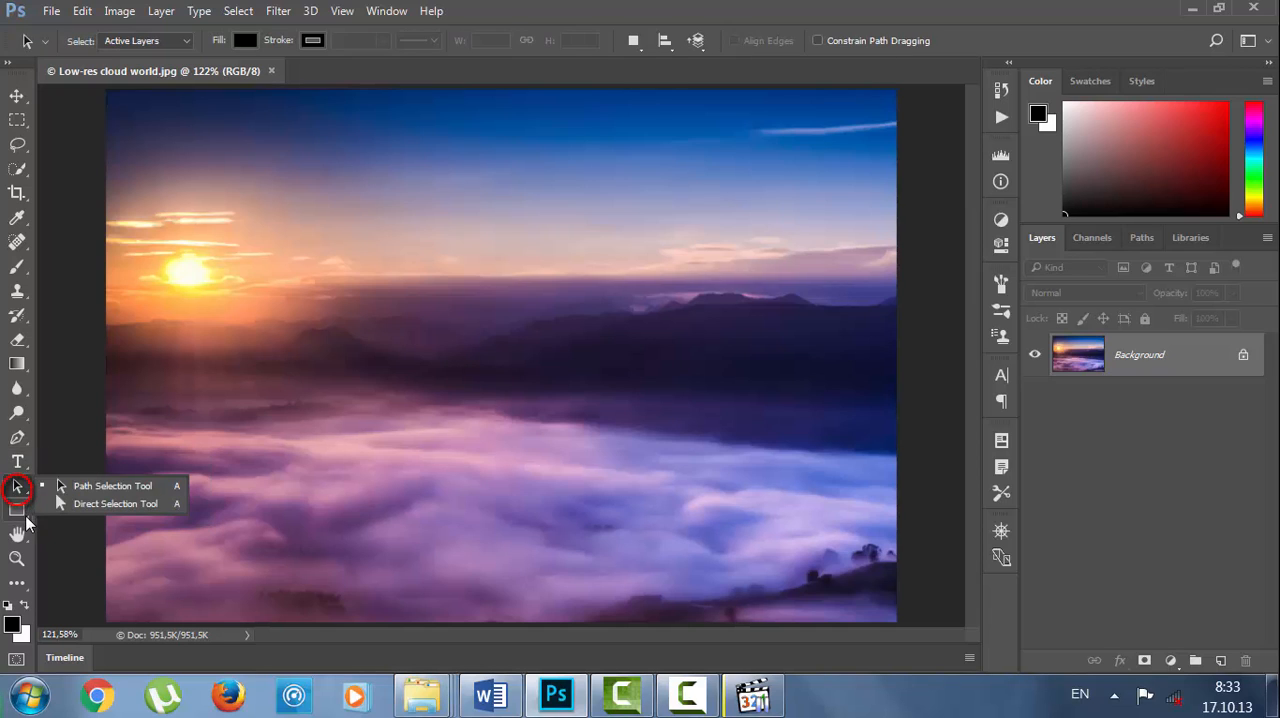
left_click(26, 517)
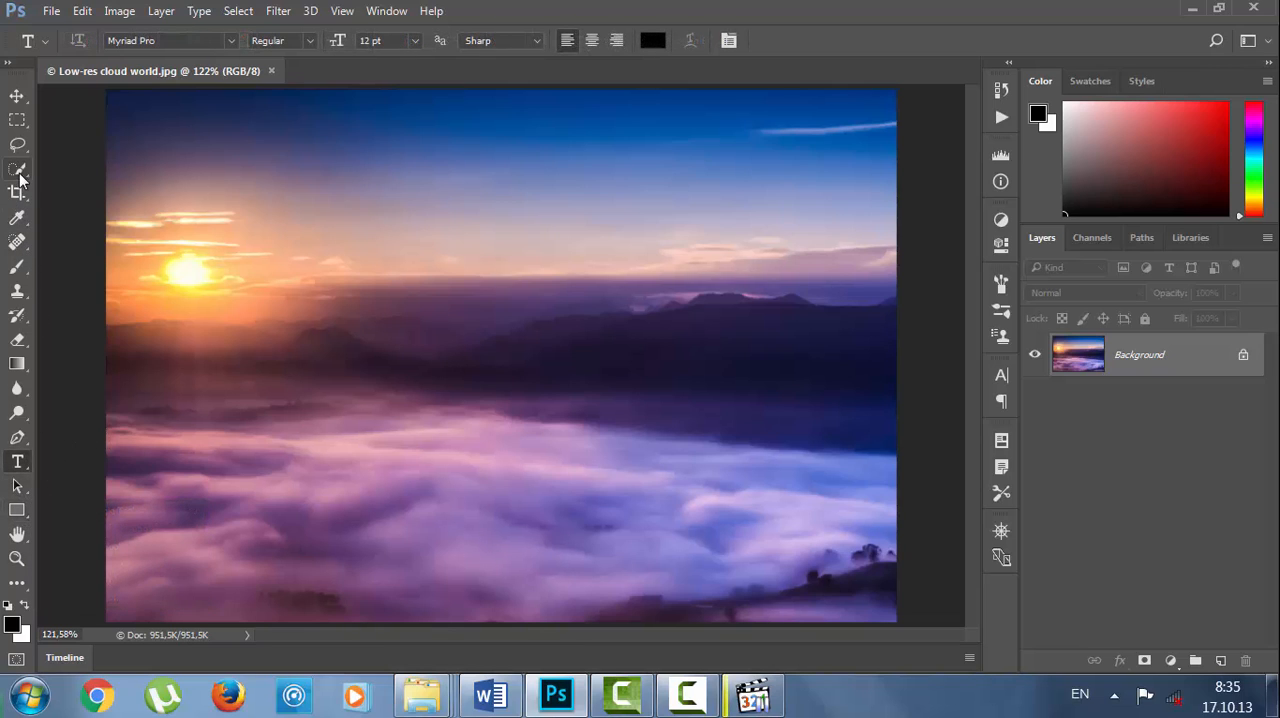
Select the whole cloud bank in the lower part of the photo with the Quick Selection tool.
left_click(18, 172)
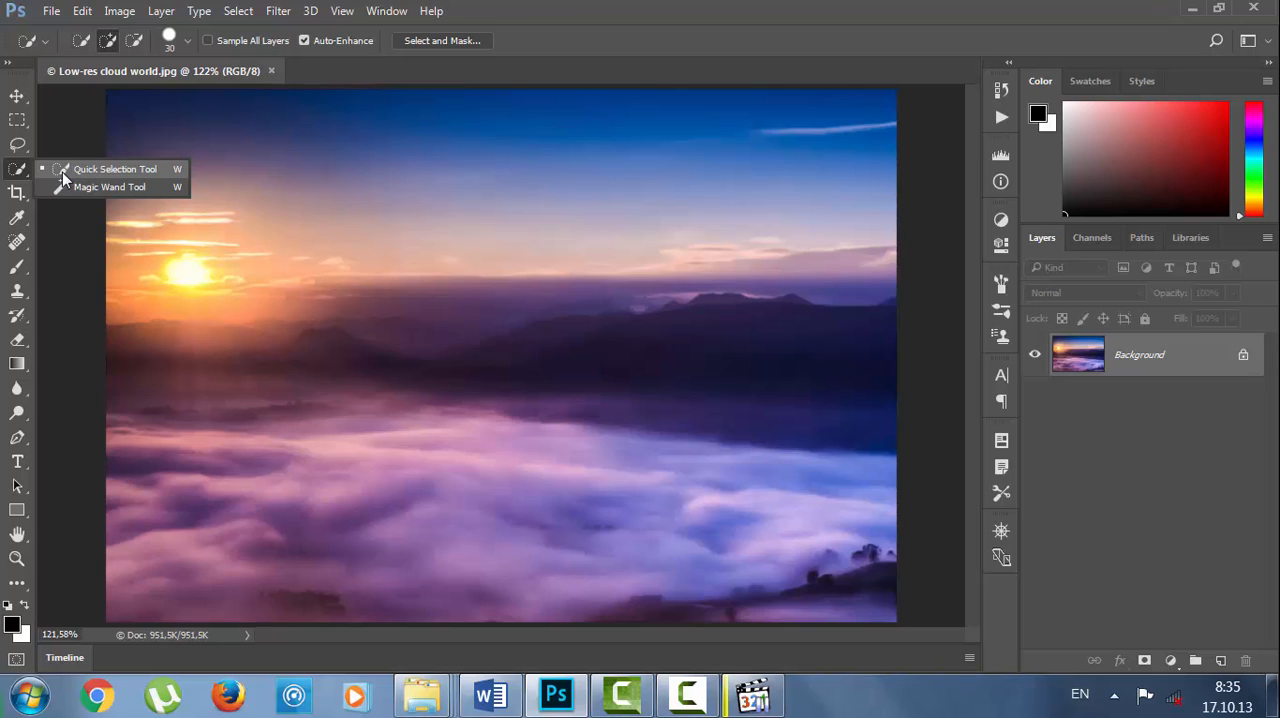
left_click(66, 172)
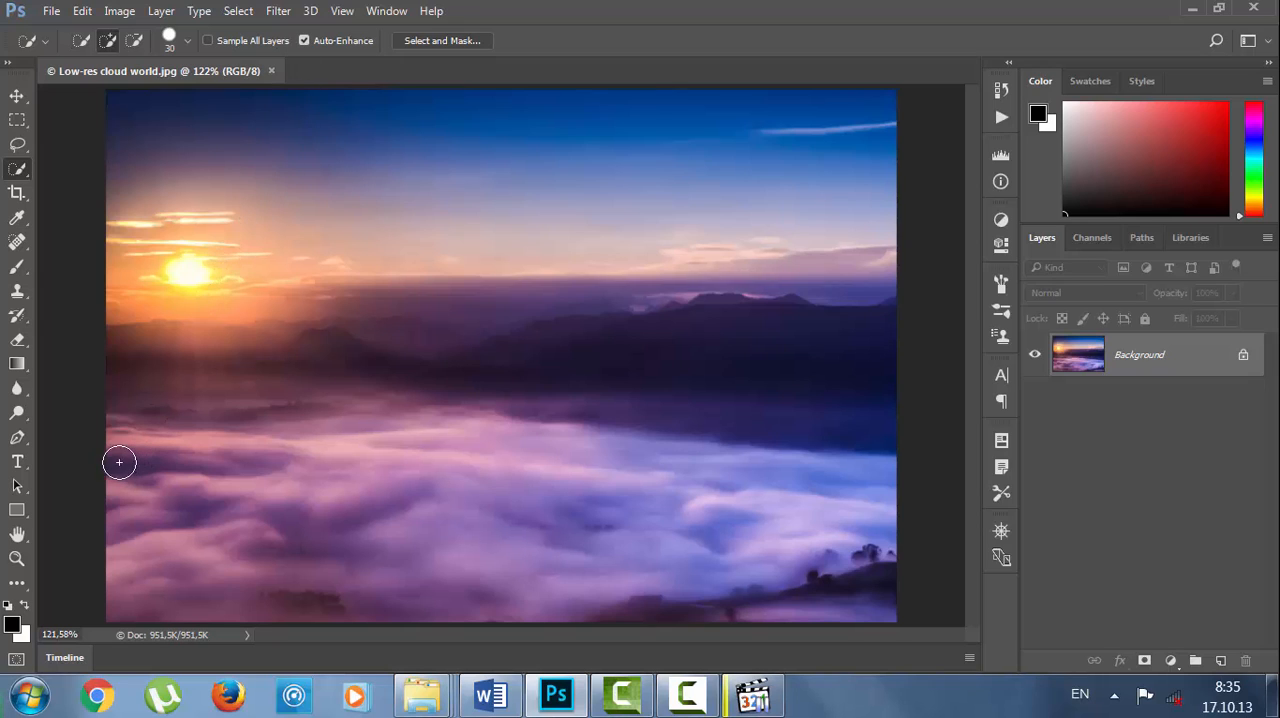
left_click_drag(109, 441, 602, 452)
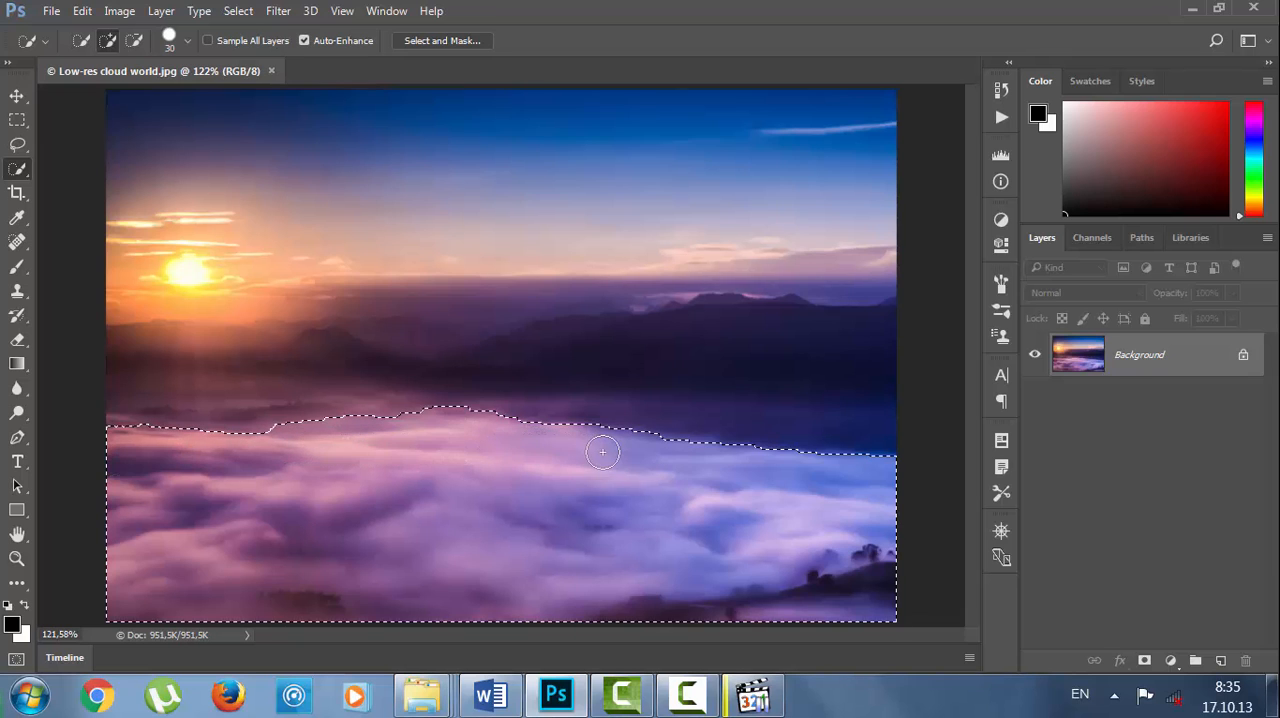
left_click_drag(271, 446, 186, 447)
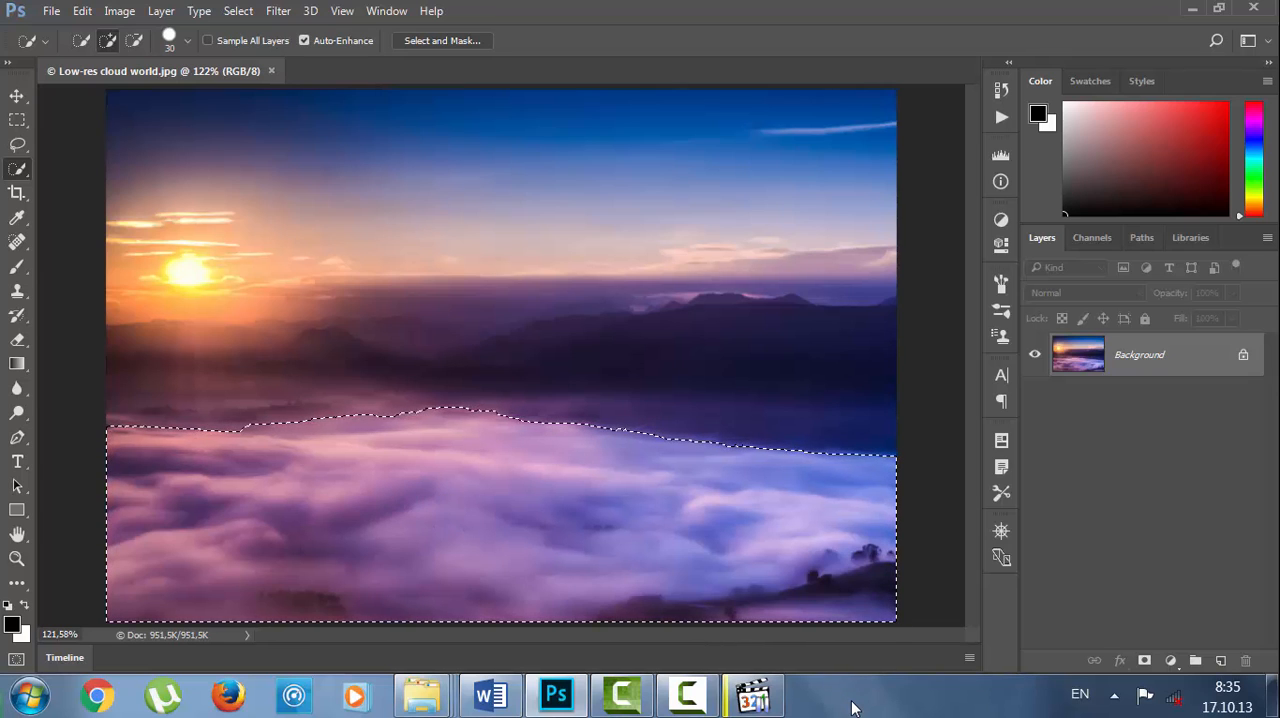
Open Select and Mask for the cloud selection and preview it On White at 100% opacity.
left_click(244, 18)
mouse_move(306, 312)
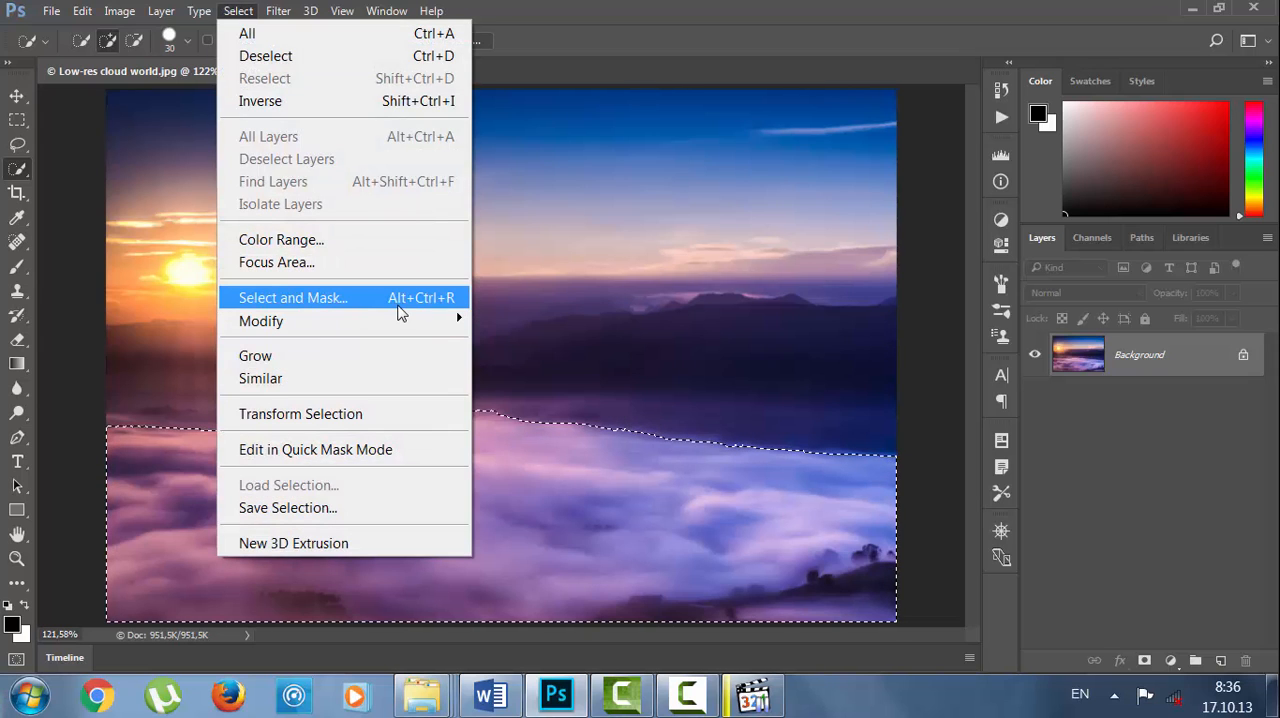
left_click(401, 304)
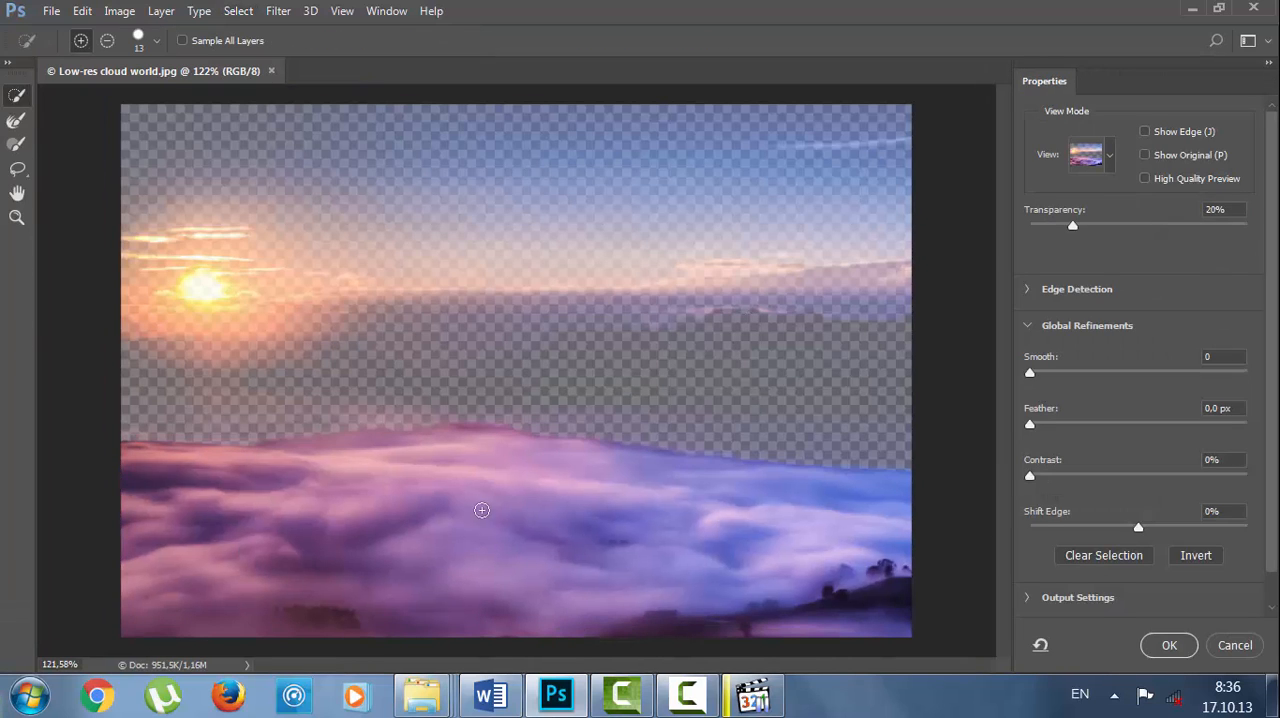
left_click(1110, 160)
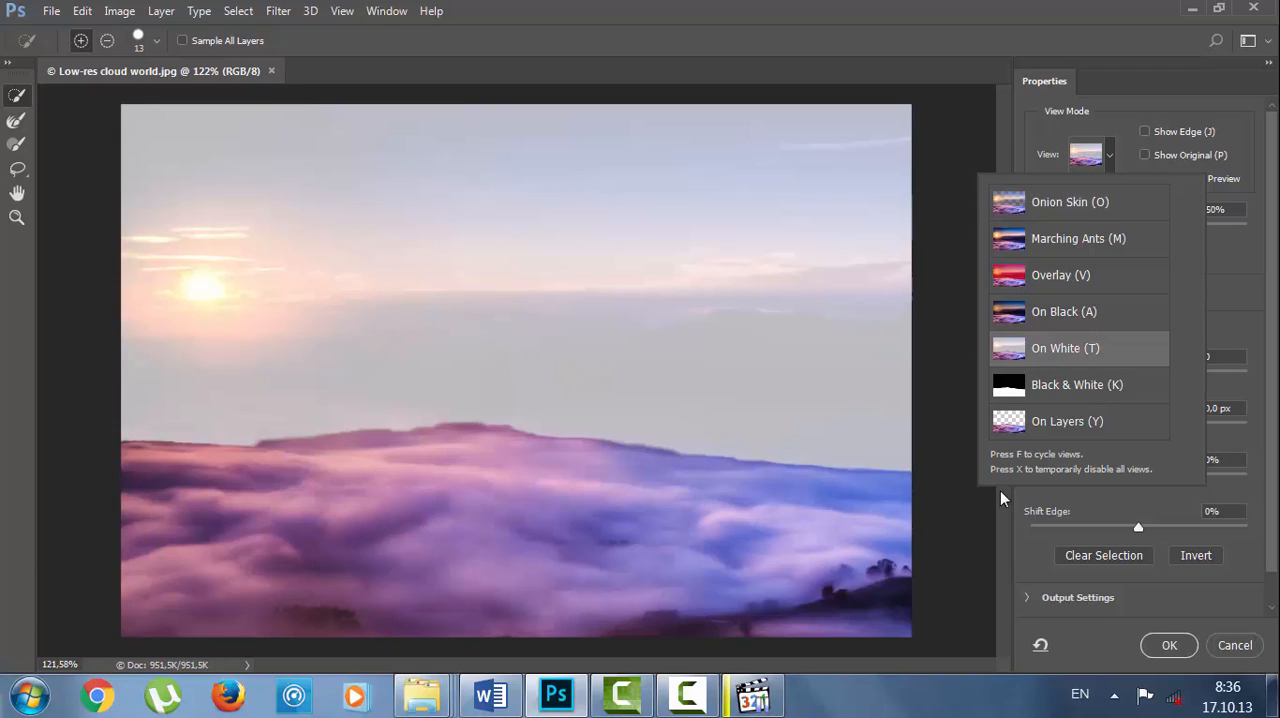
left_click(868, 696)
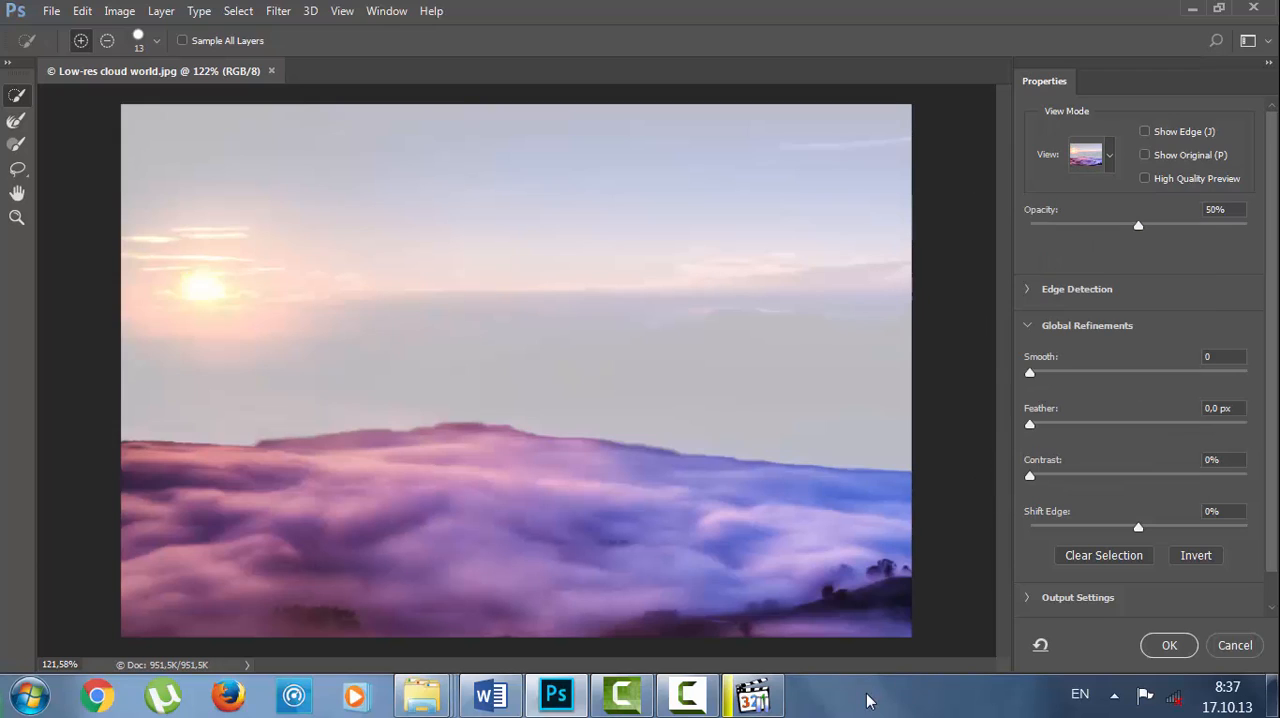
left_click(1137, 225)
left_click_drag(1137, 225, 1253, 226)
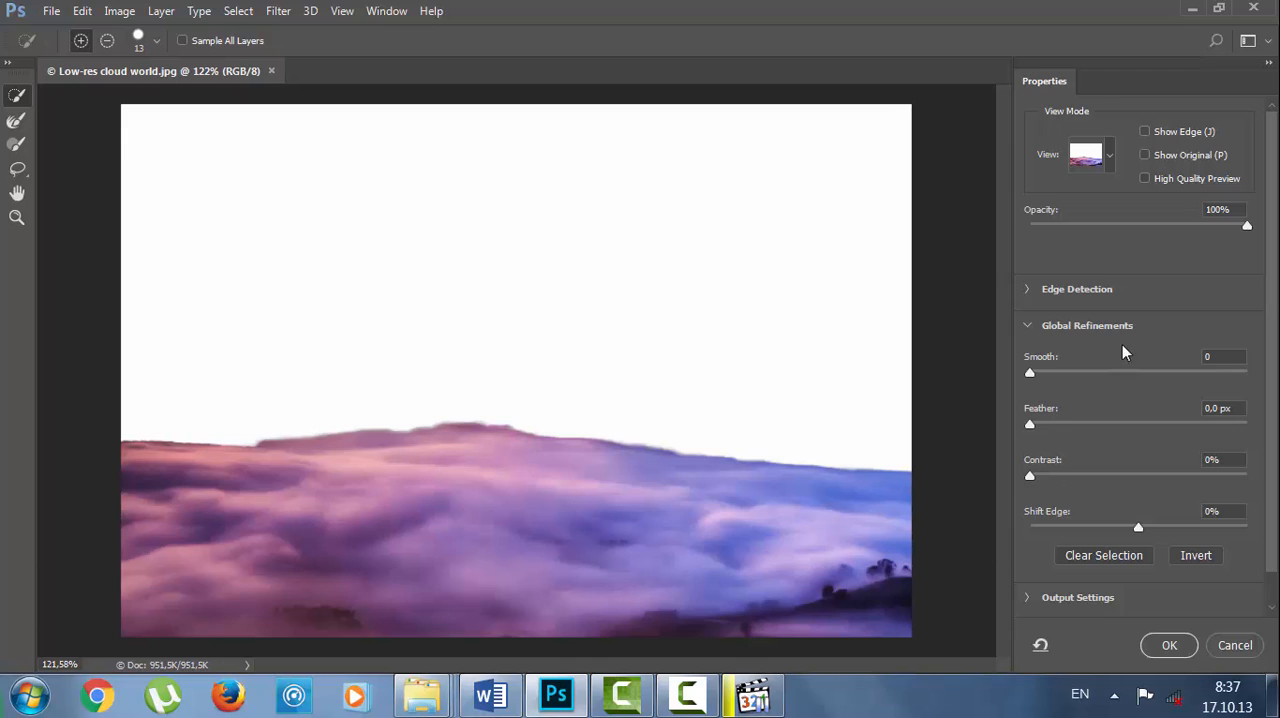
Set the Edge Detection radius to 40 px and apply the refinement to the cloud selection.
left_click(1028, 290)
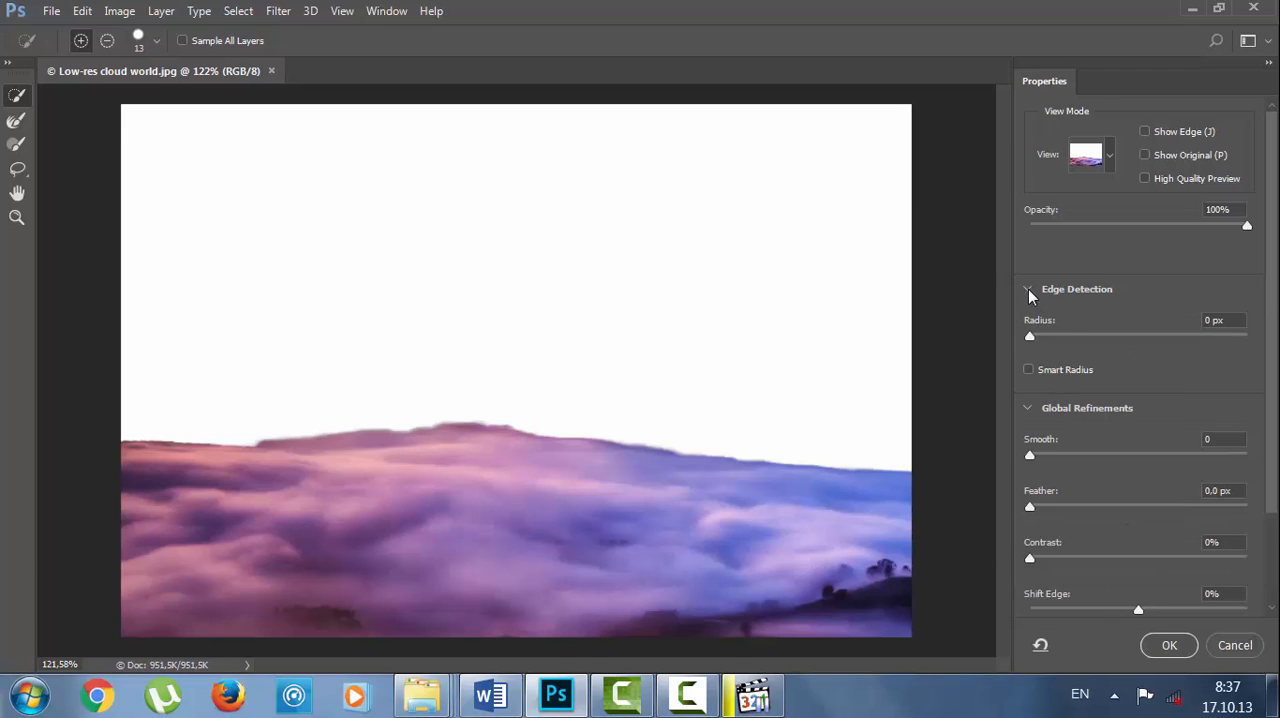
left_click(1207, 321)
type("40")
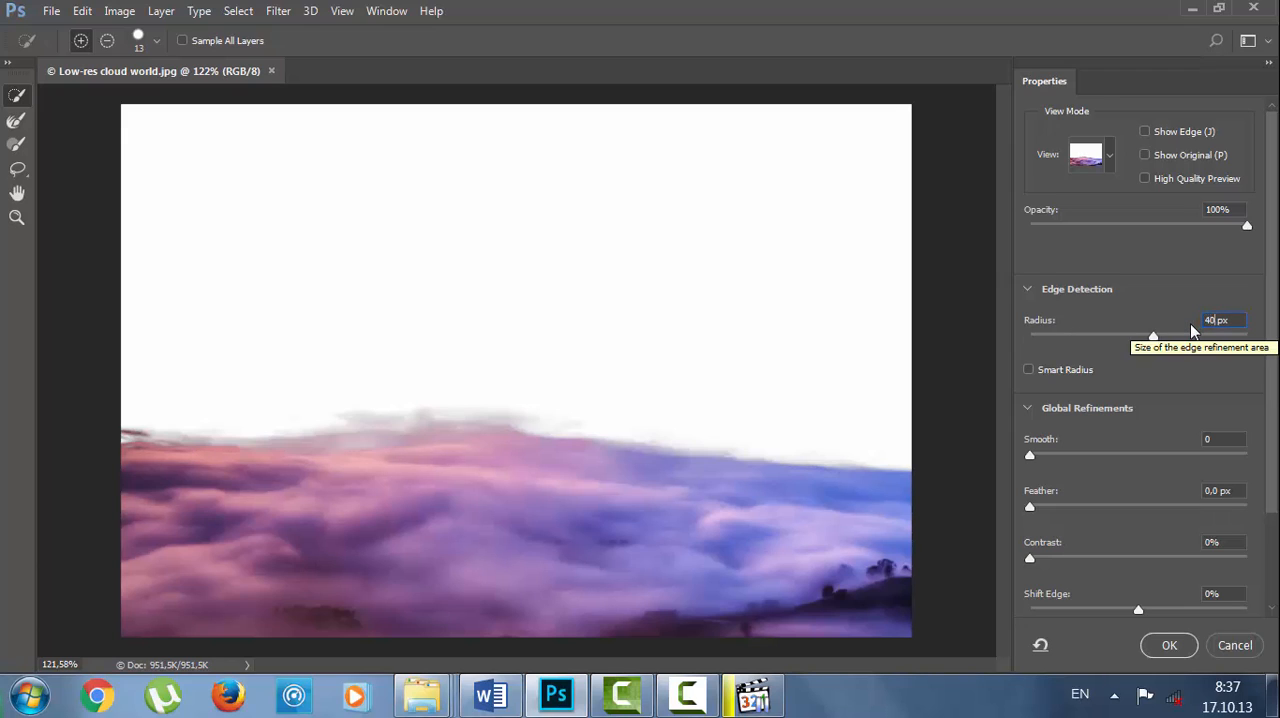
key("Tab")
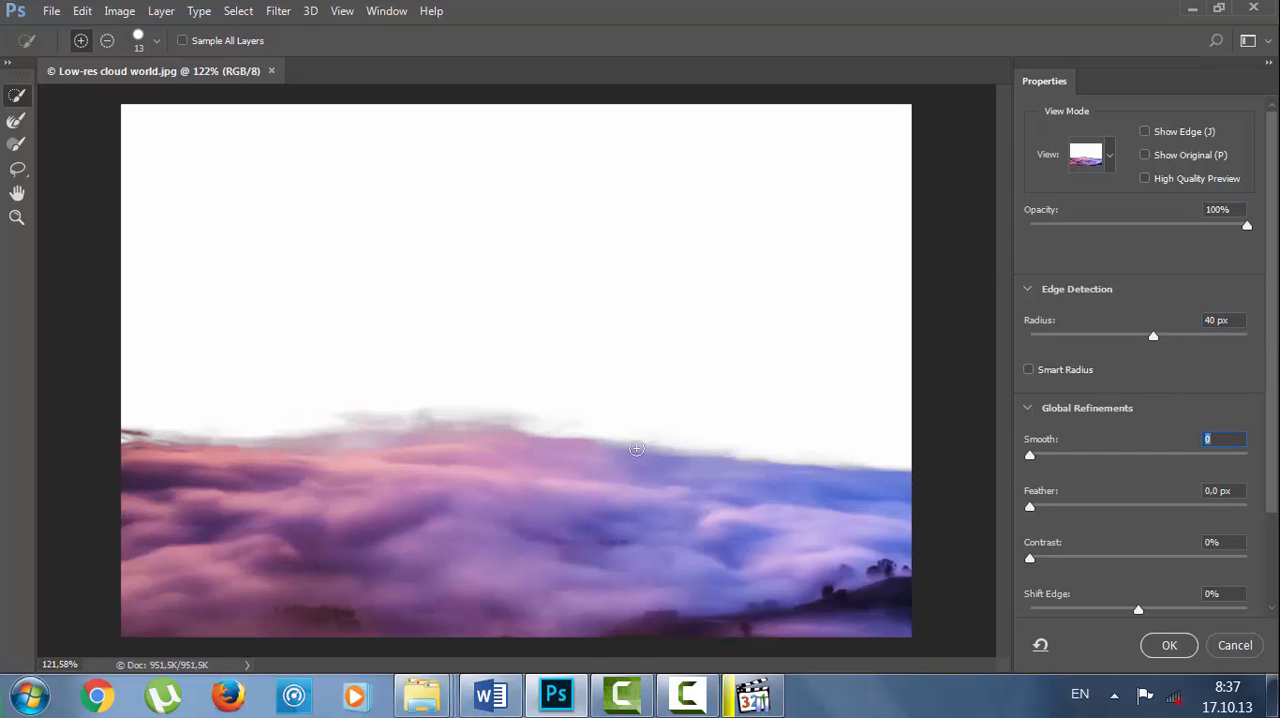
left_click(1167, 646)
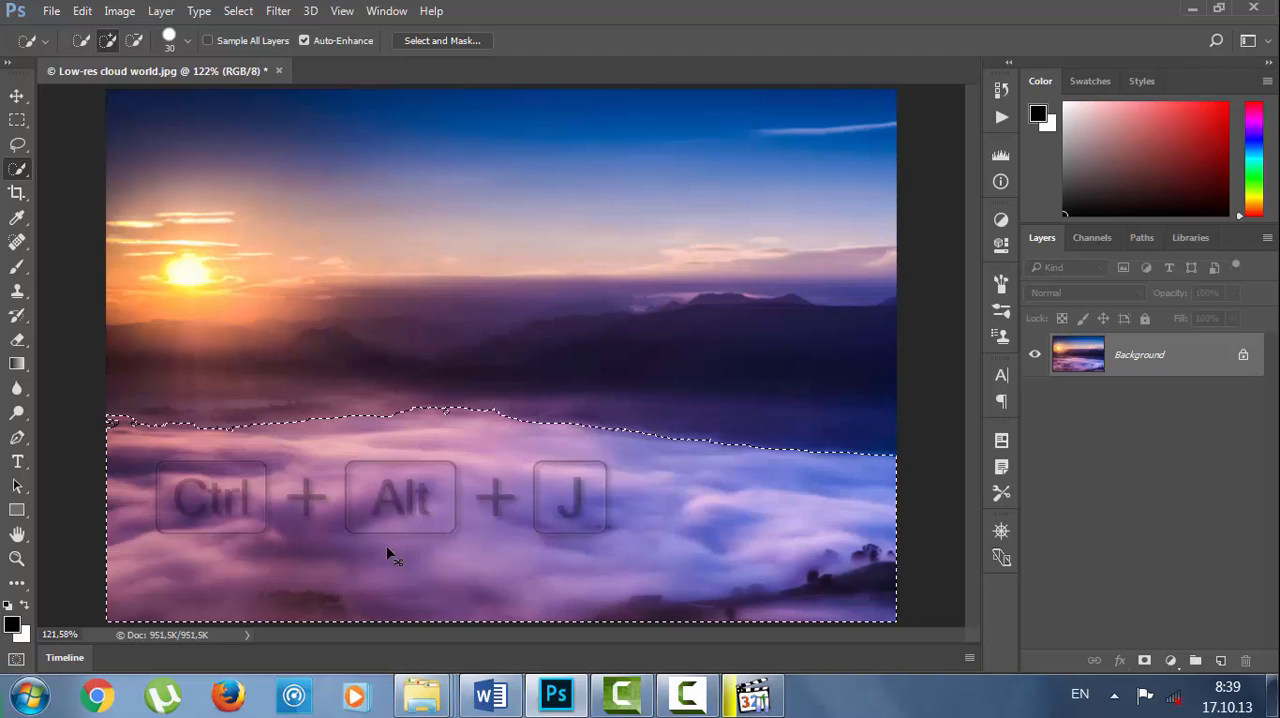
Copy the selected clouds to a new layer named үүлс.
key("ctrl+alt+j")
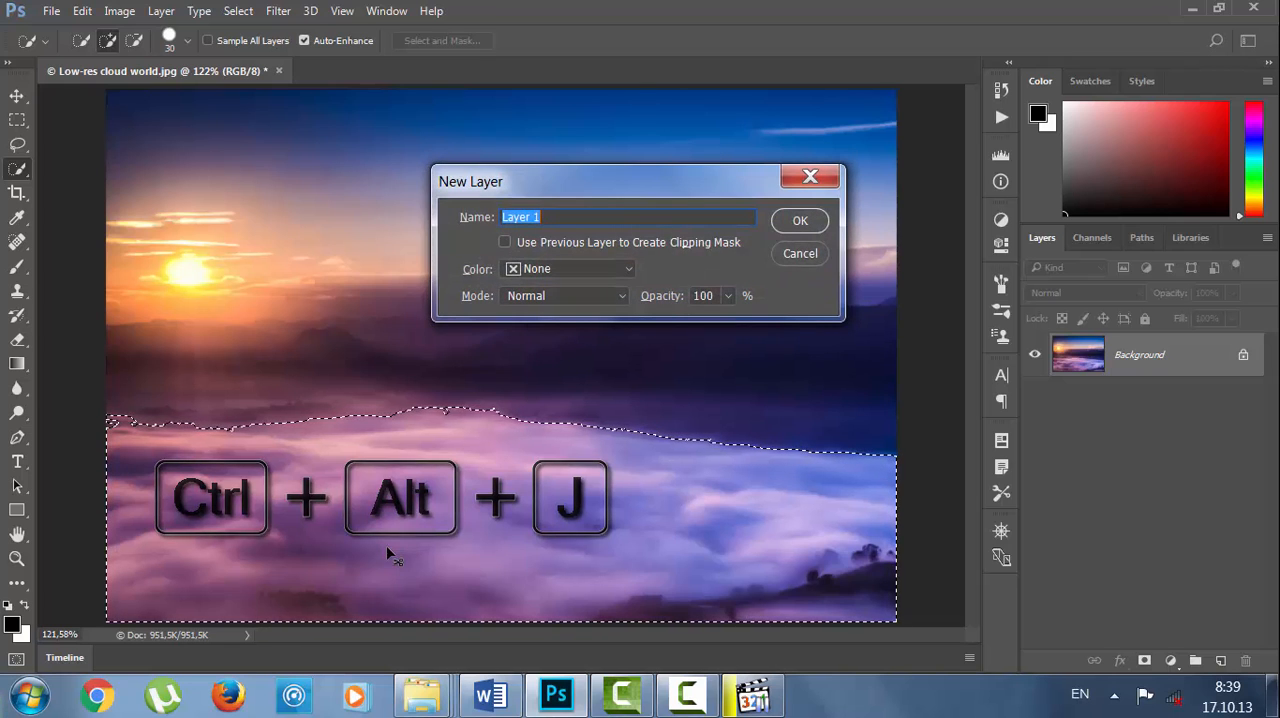
key("alt+shift")
type("уулс")
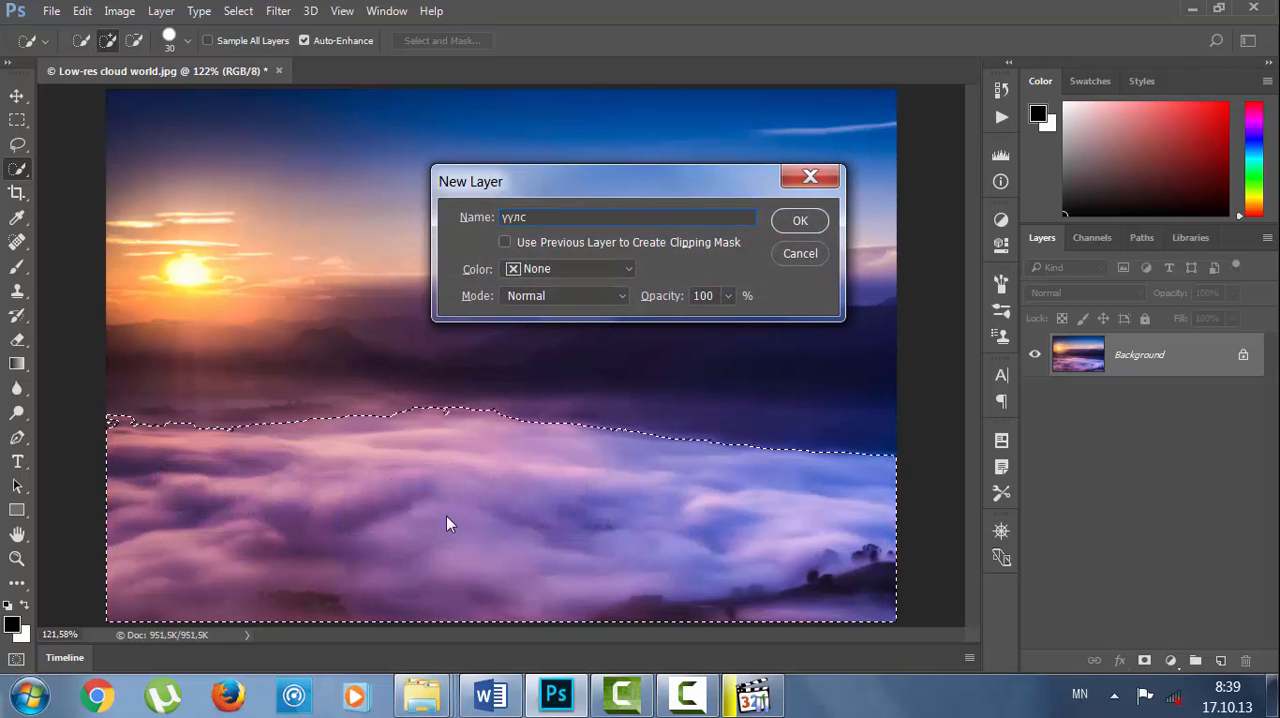
left_click(800, 222)
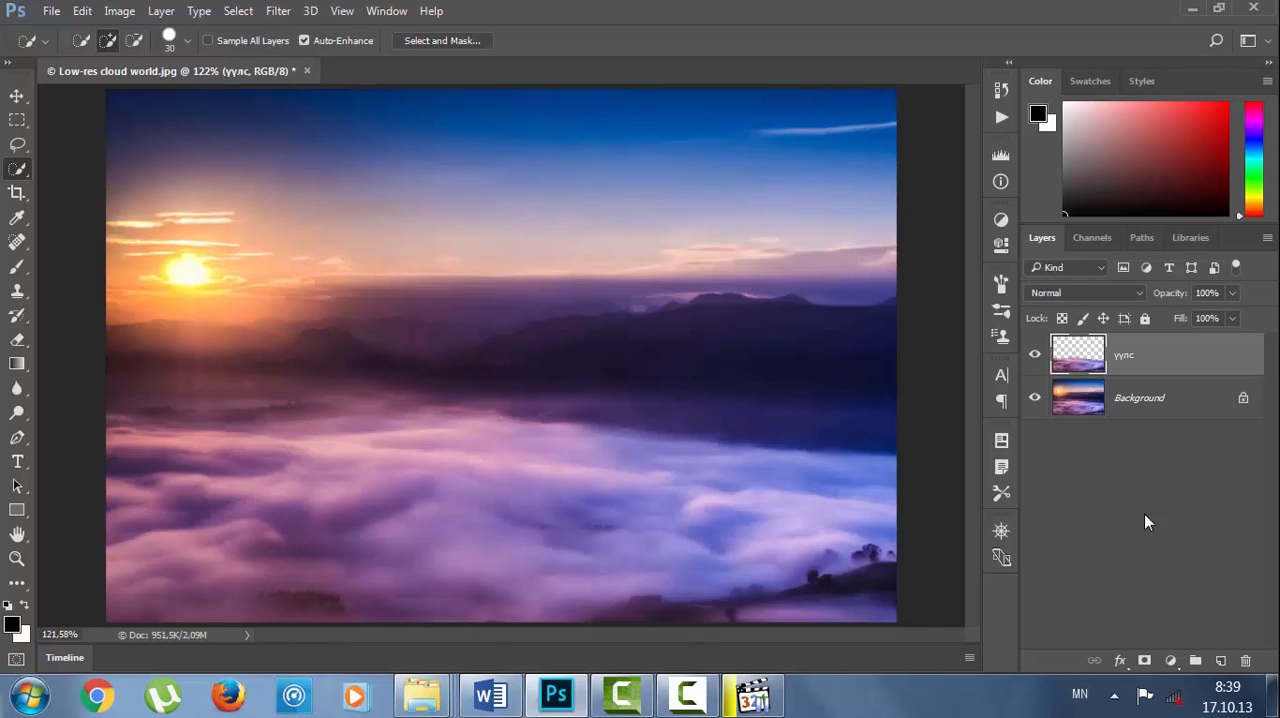
Make the Background layer active and choose the Horizontal Type tool.
left_click(1144, 411)
left_click(1148, 366)
left_click(1128, 408)
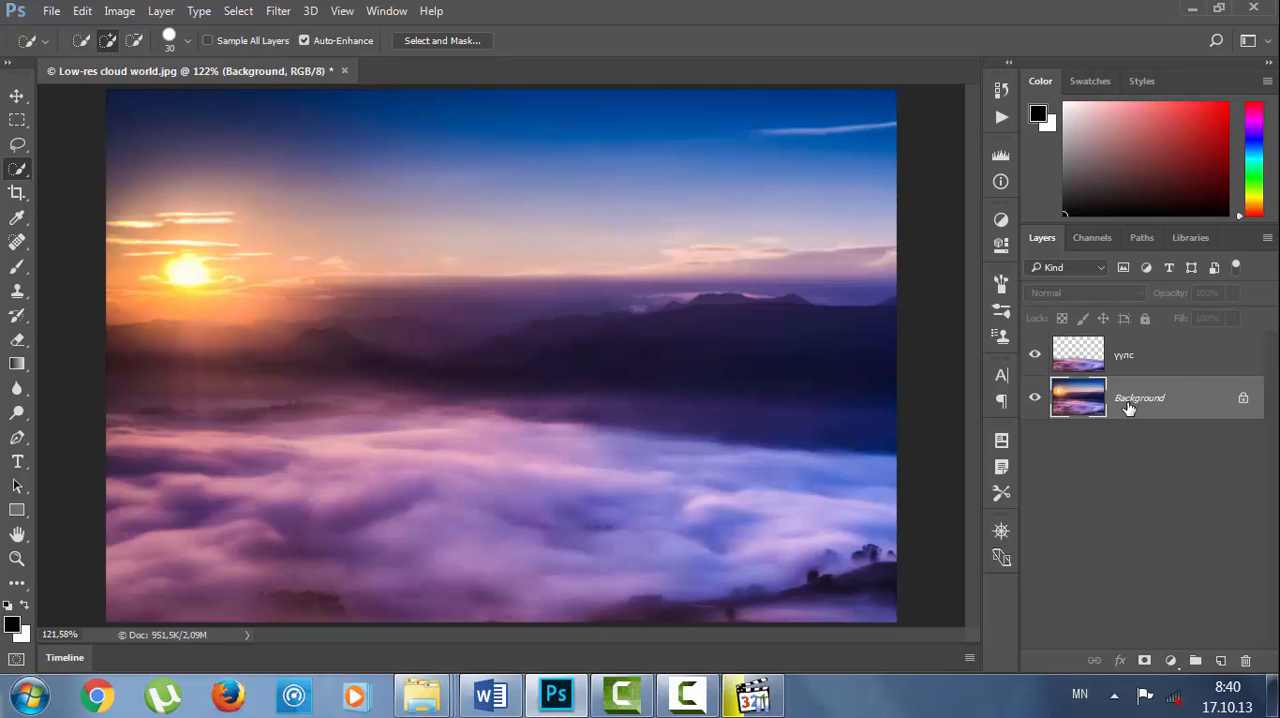
left_click(20, 464)
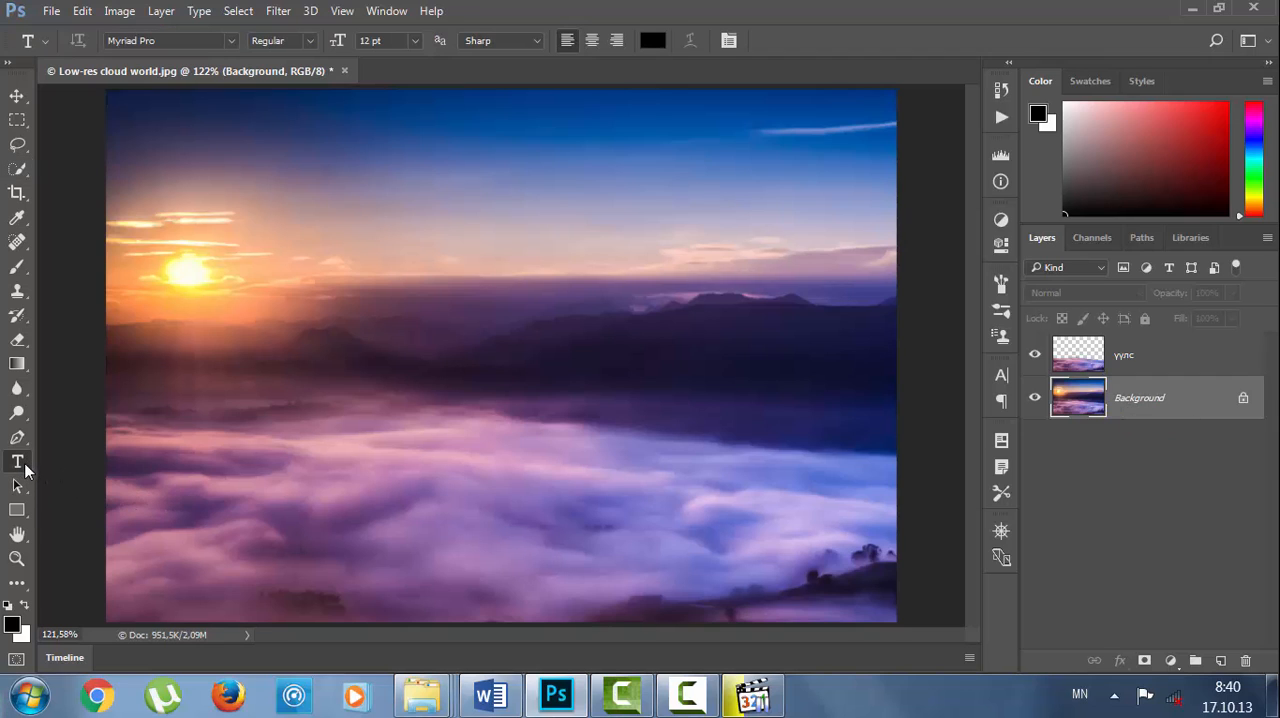
right_click(25, 470)
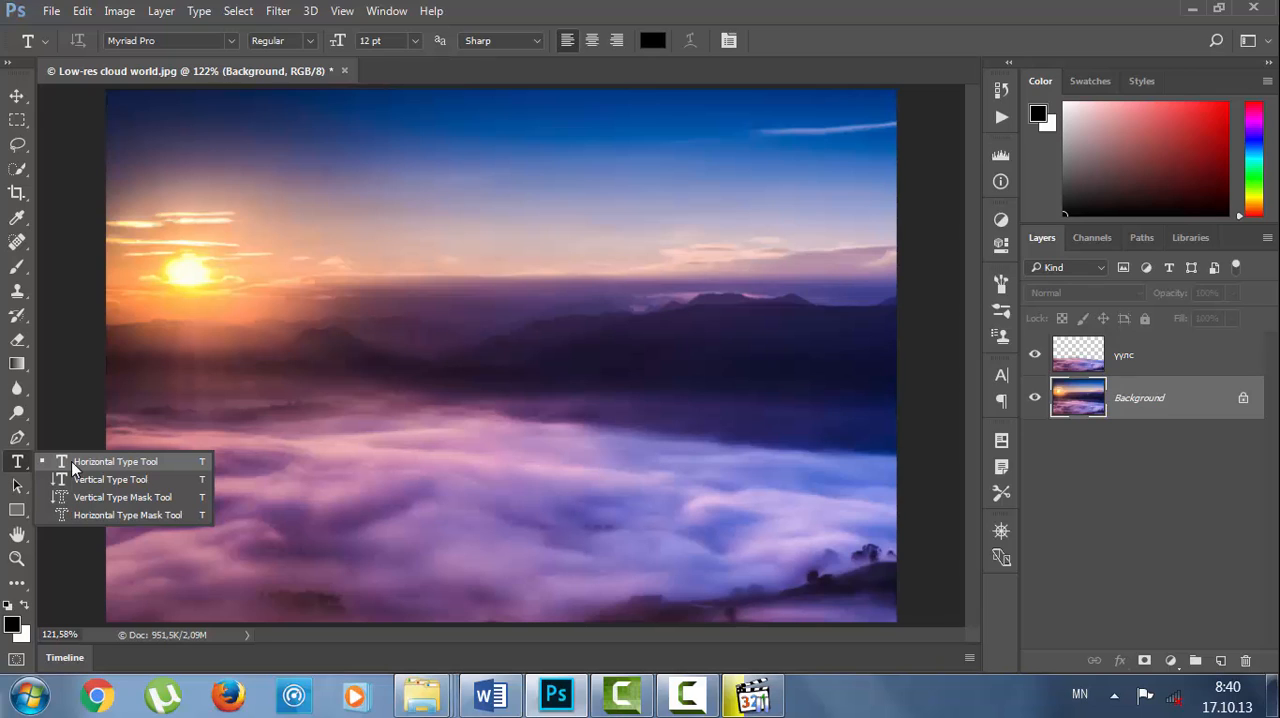
left_click(71, 461)
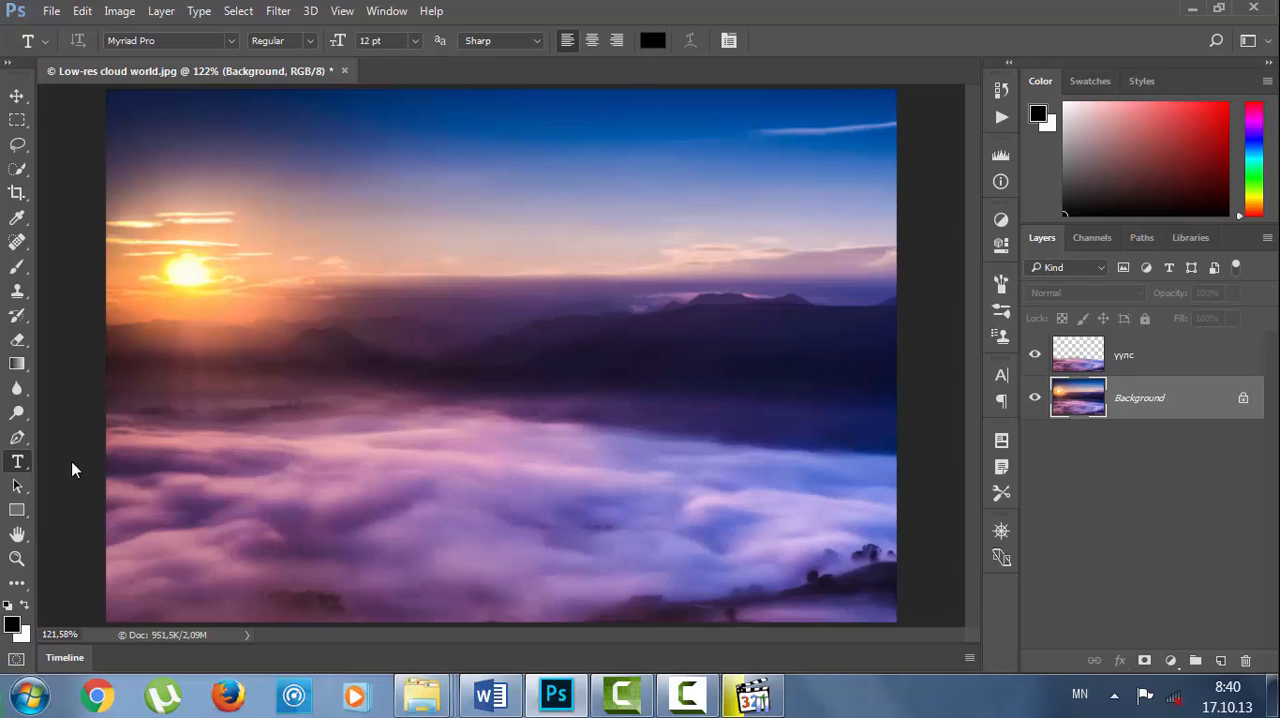
right_click(33, 50)
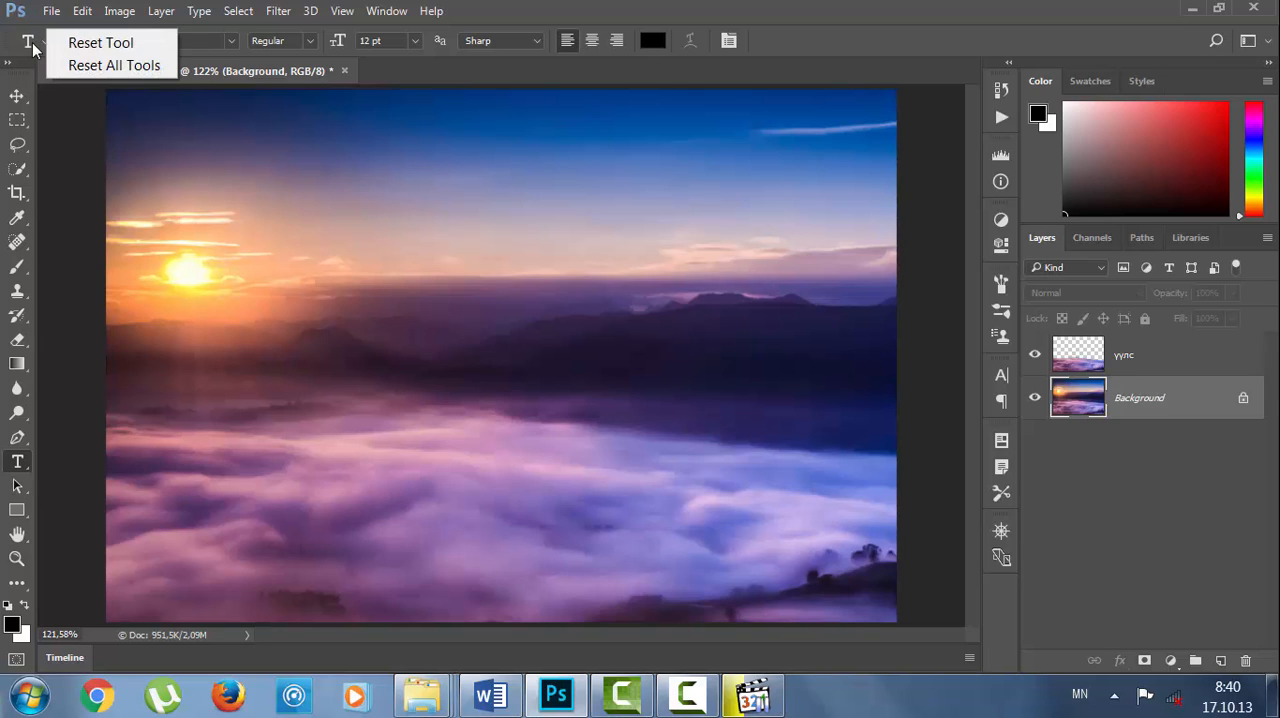
left_click(90, 44)
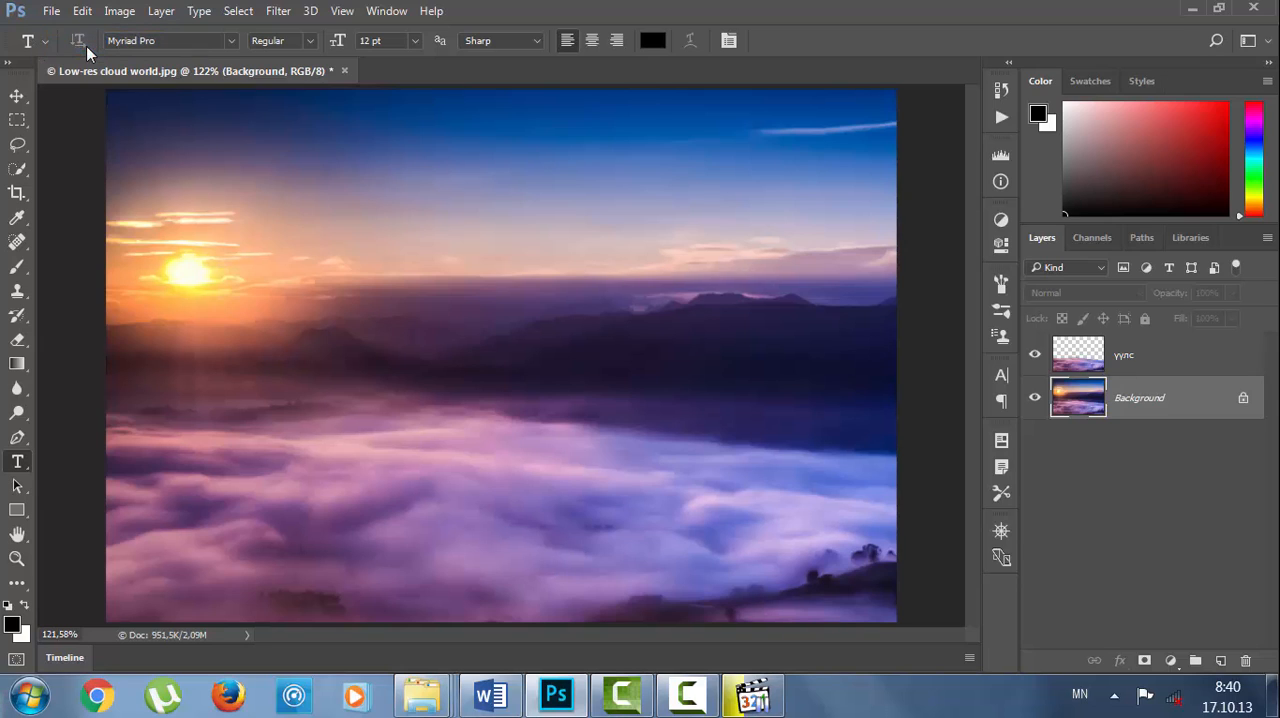
left_click(233, 41)
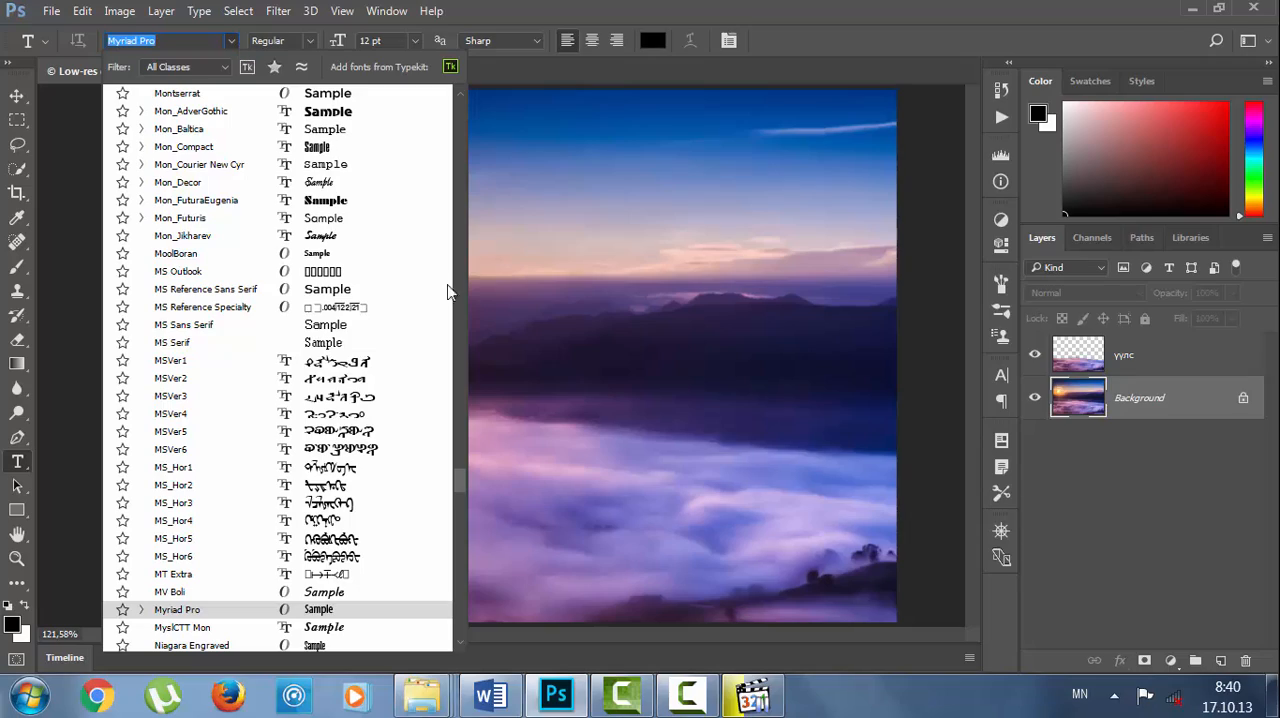
left_click_drag(458, 481, 462, 110)
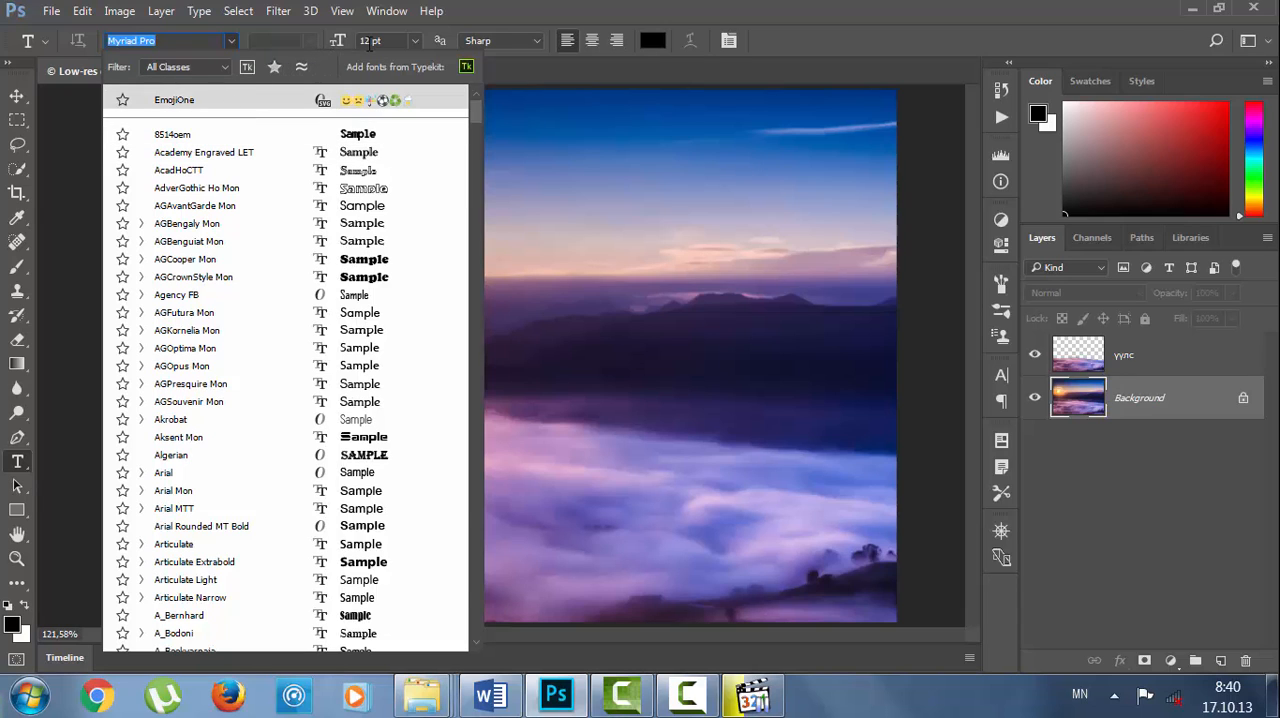
left_click(371, 43)
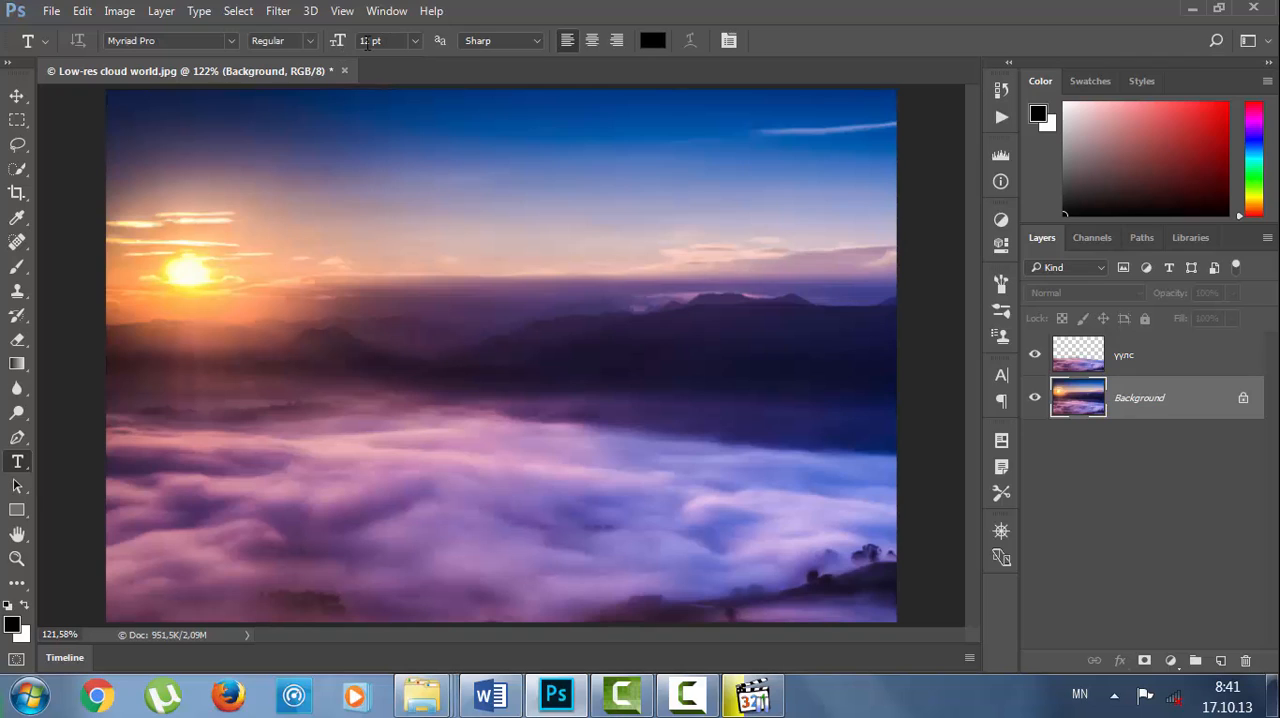
Set the type size to 200 pt and keep black as the text color.
left_click_drag(370, 41, 317, 48)
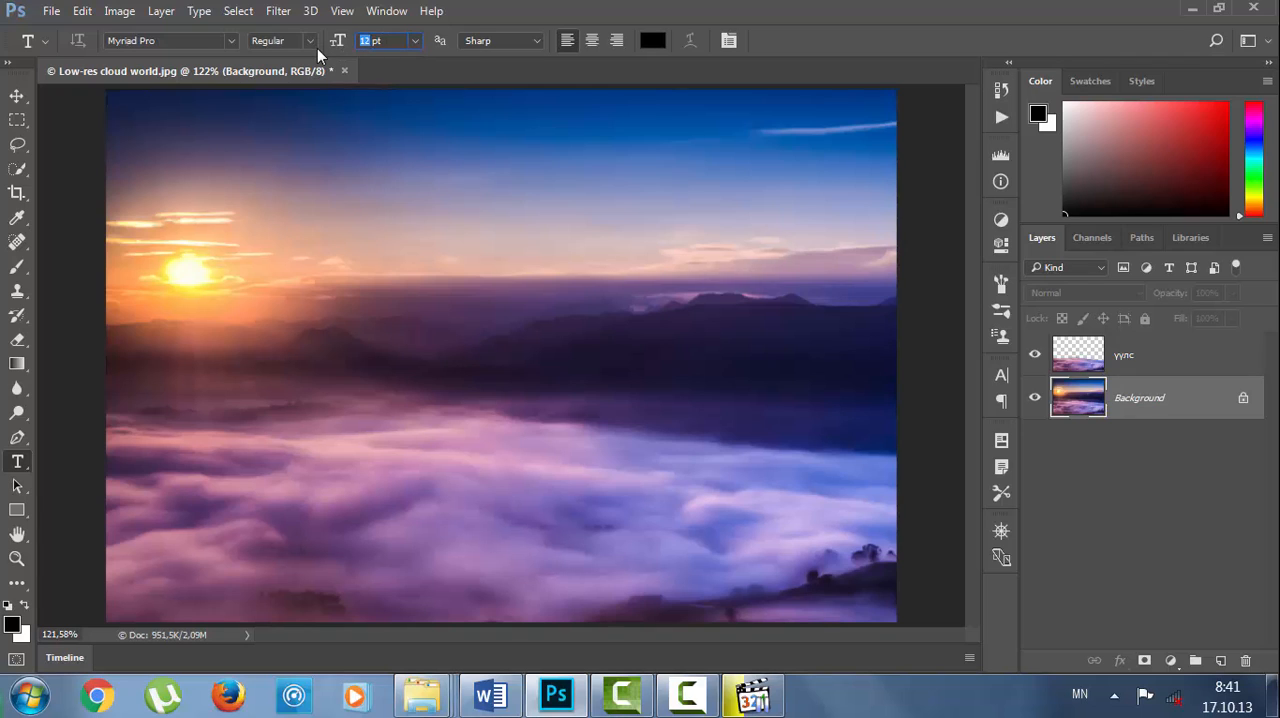
type("200")
left_click(25, 610)
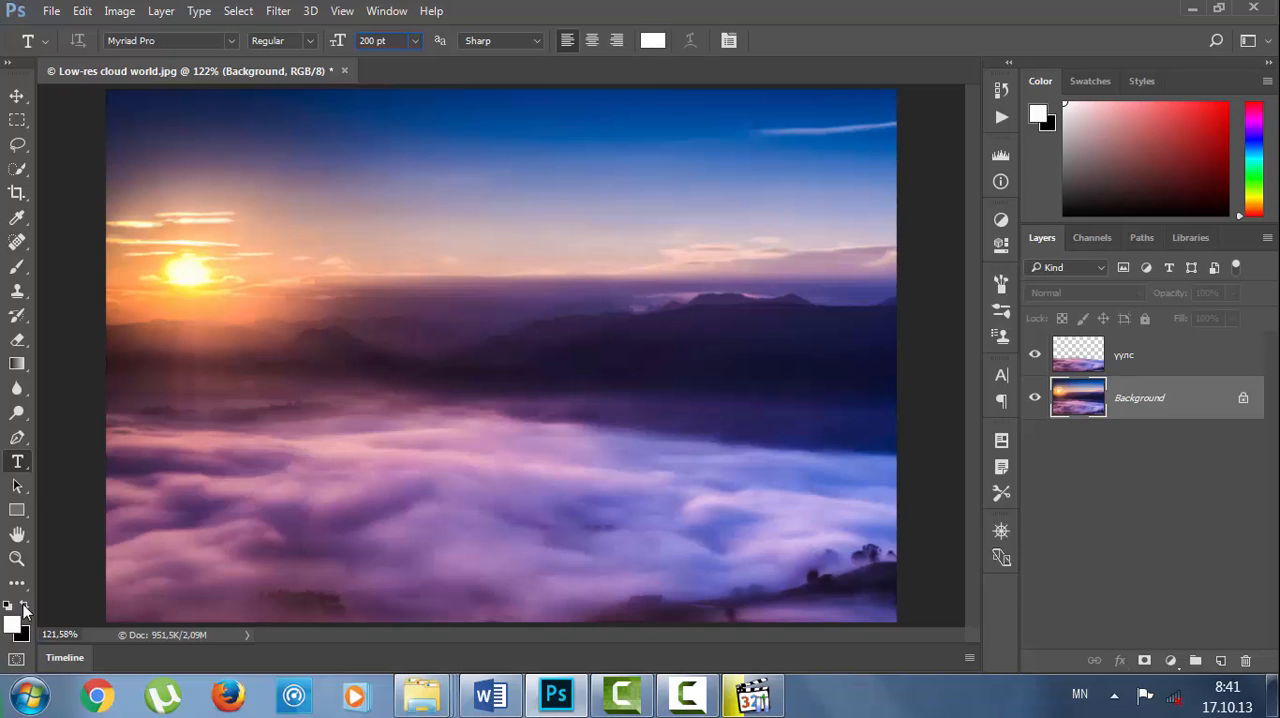
left_click(25, 610)
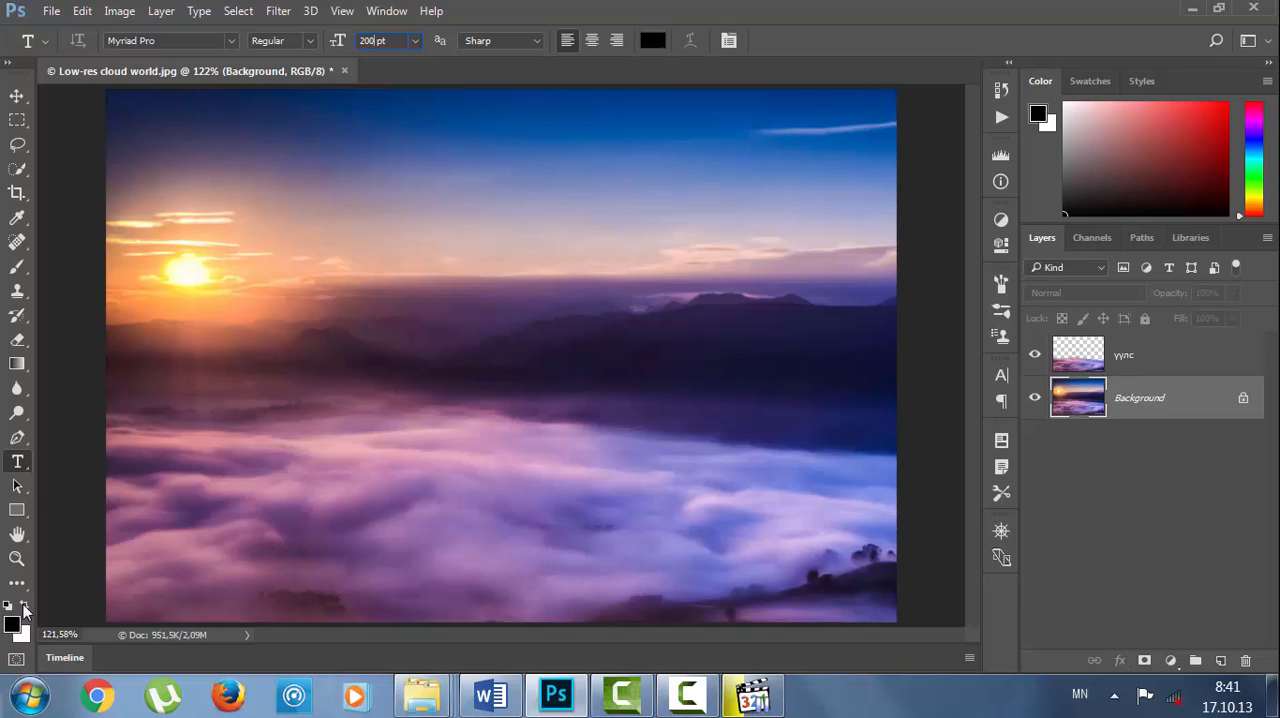
Add the horizontal text "clouds" across the dark hills, starting below the sun, and commit it.
left_click(198, 398)
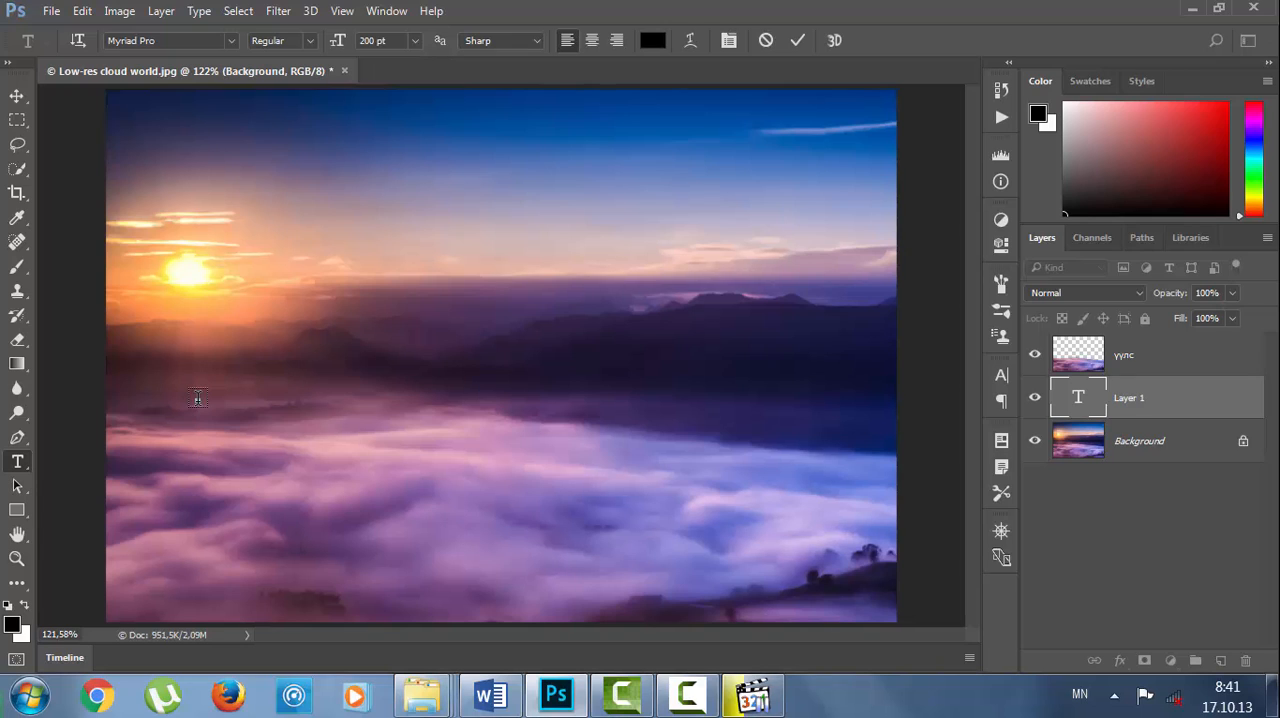
key("alt+shift")
type("cl")
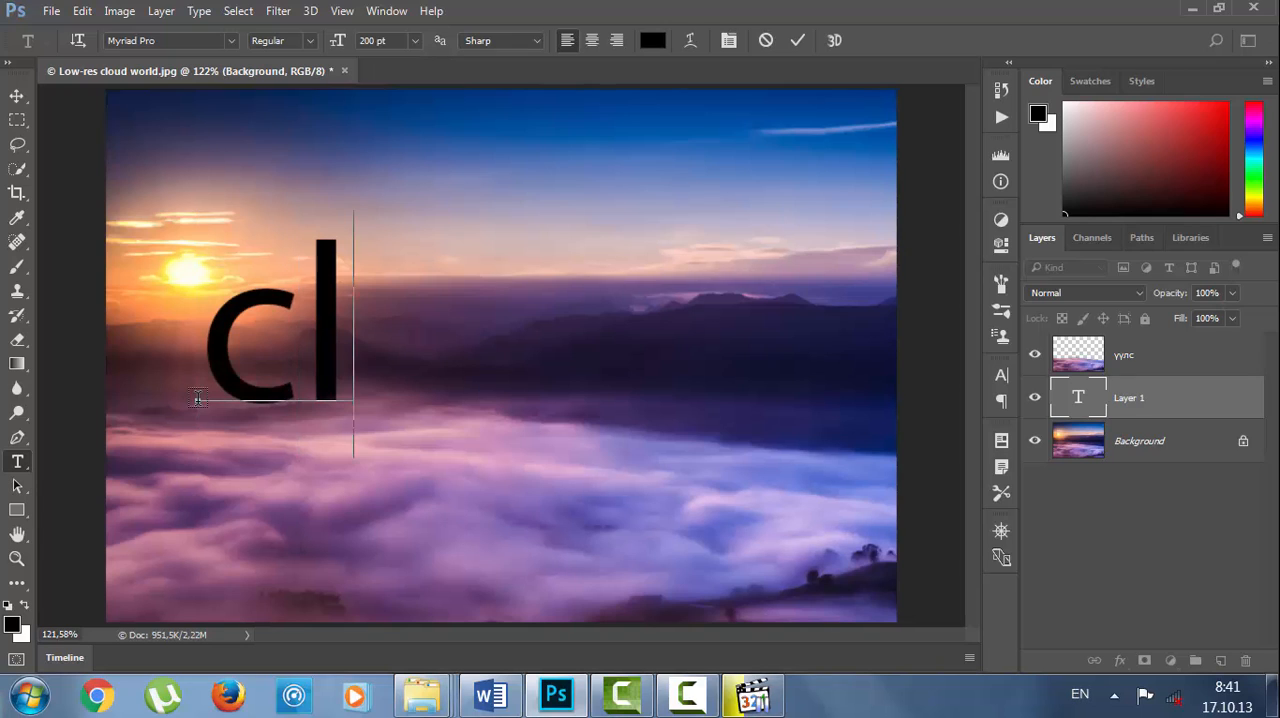
type("oud")
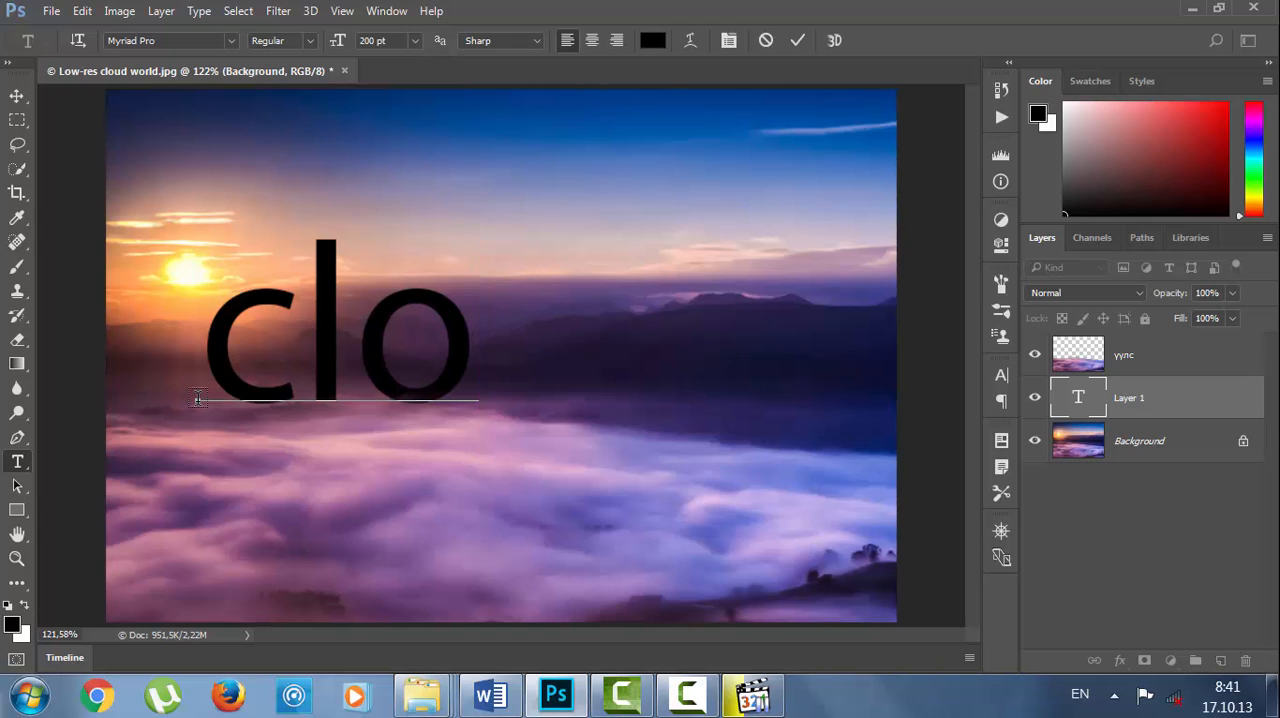
type("s")
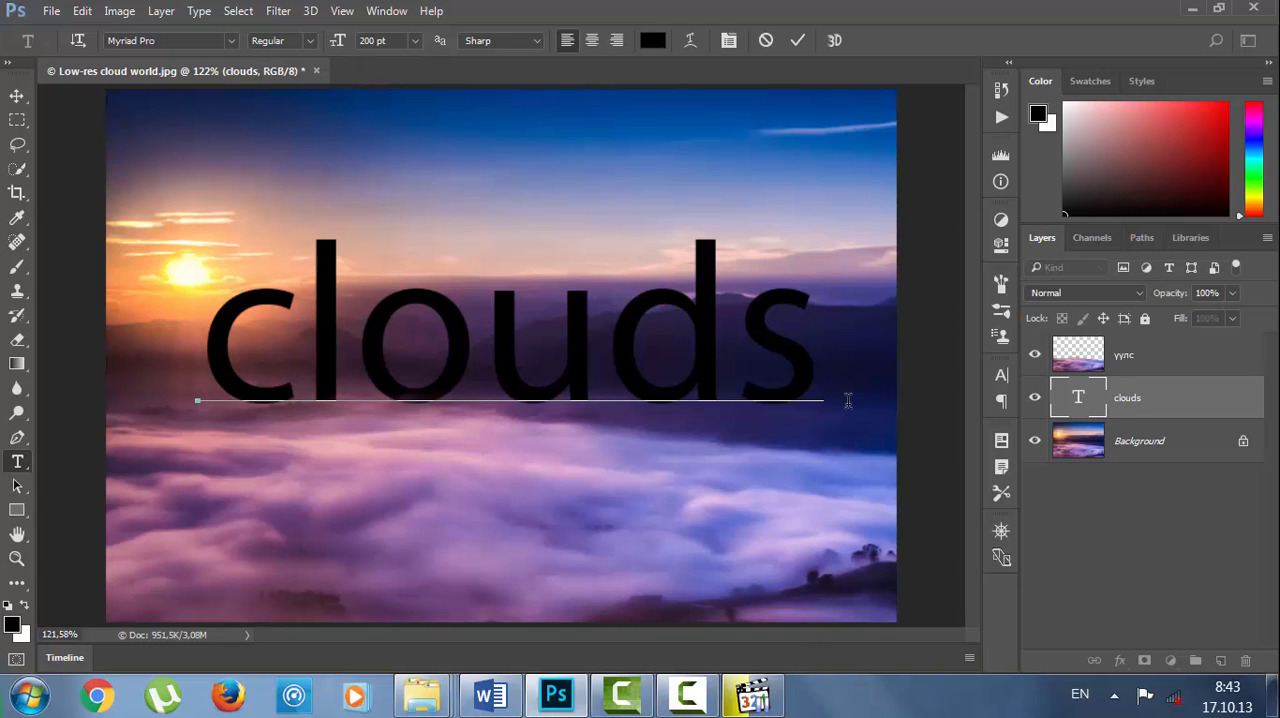
key("ctrl+Return")
key("v")
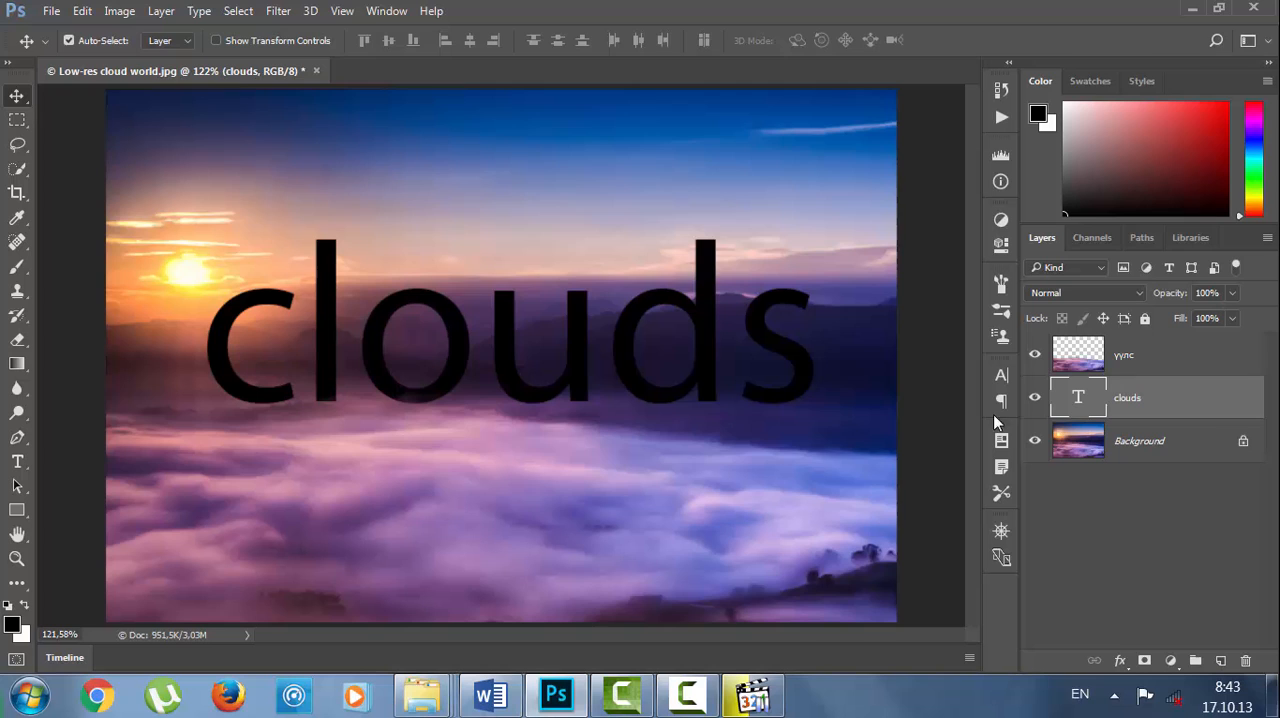
Reopen the clouds text for editing and commit it again.
double_click(1072, 403)
left_click(820, 370)
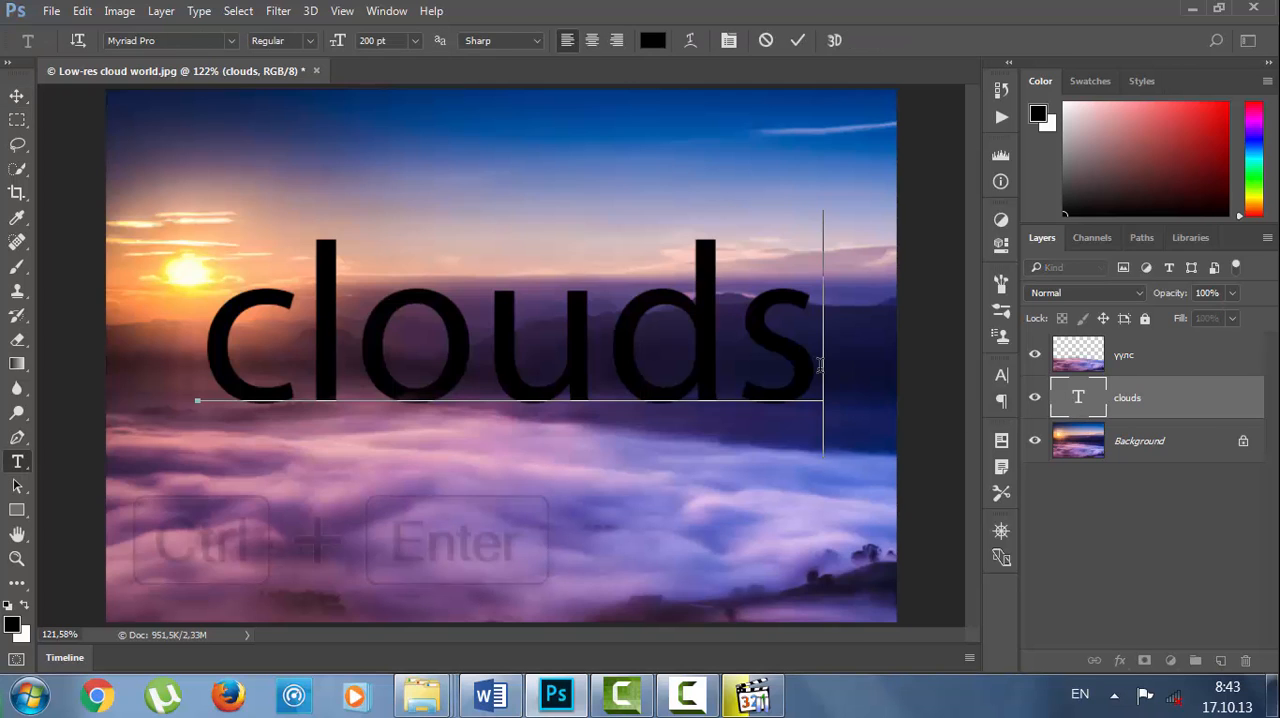
key("ctrl+Return")
key("v")
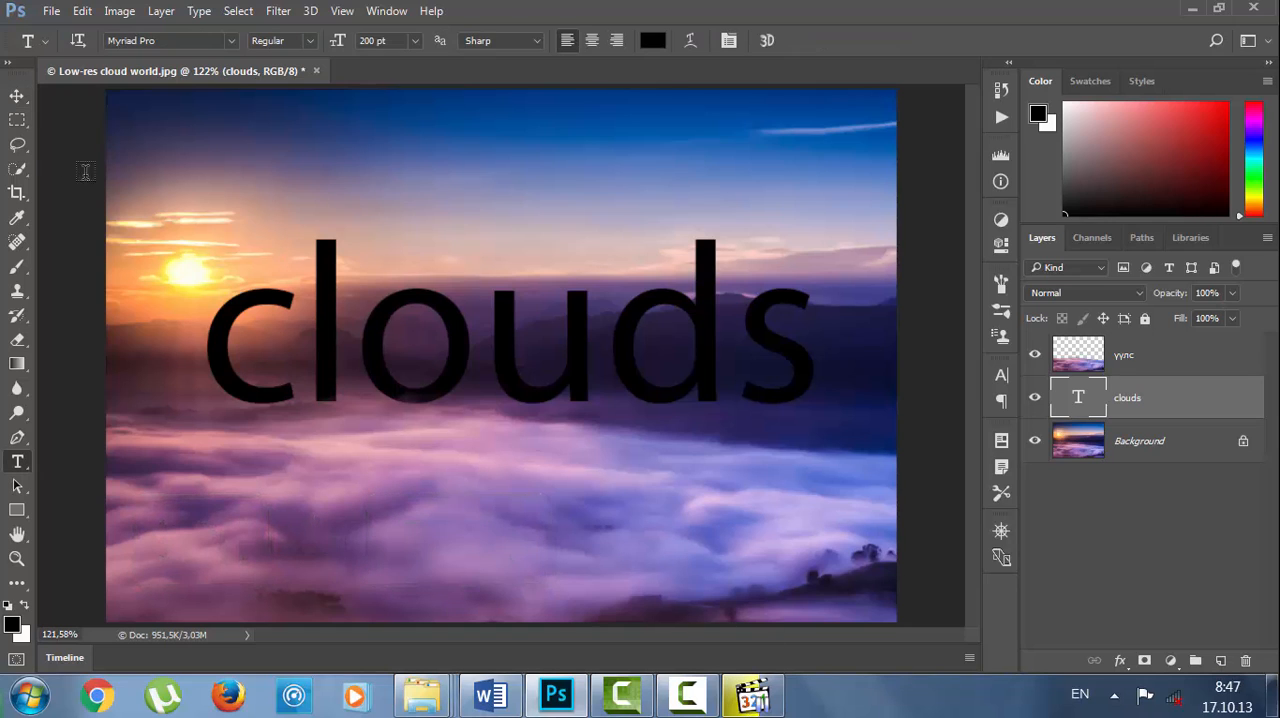
Move the clouds text straight down until the bases of its letters sink behind the cloud layer.
left_click(17, 96)
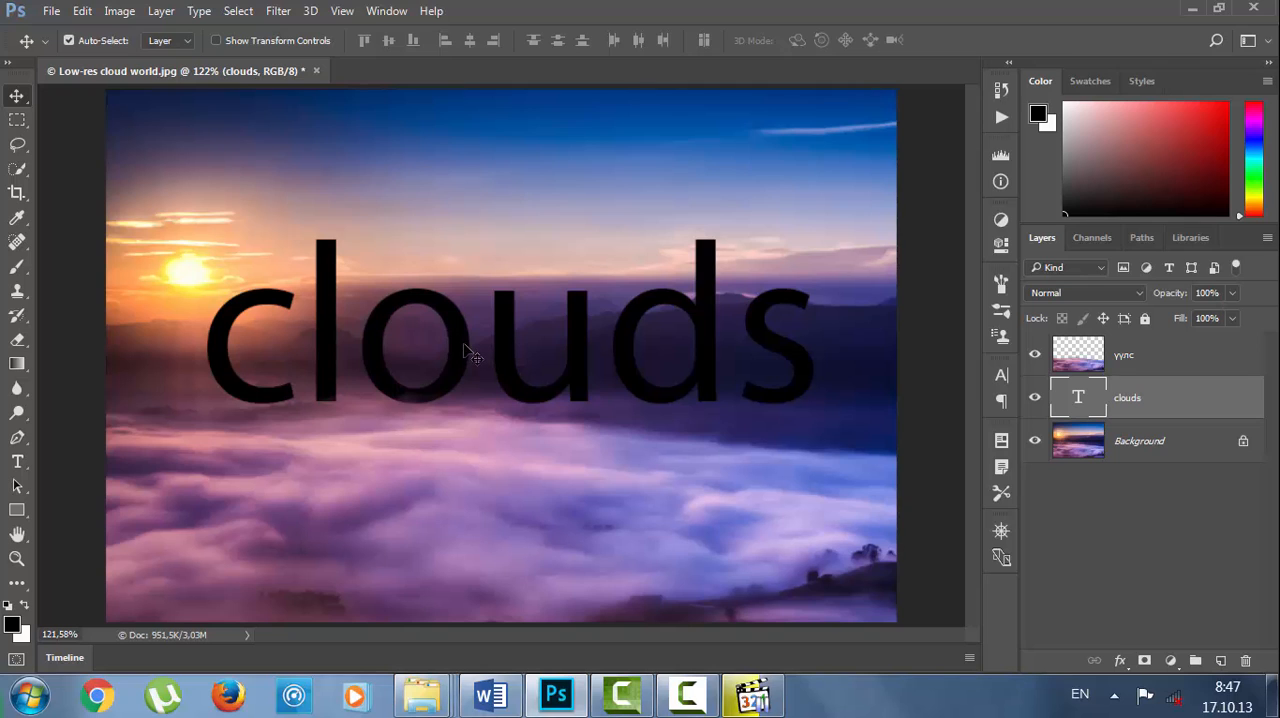
left_click_drag(464, 345, 470, 391)
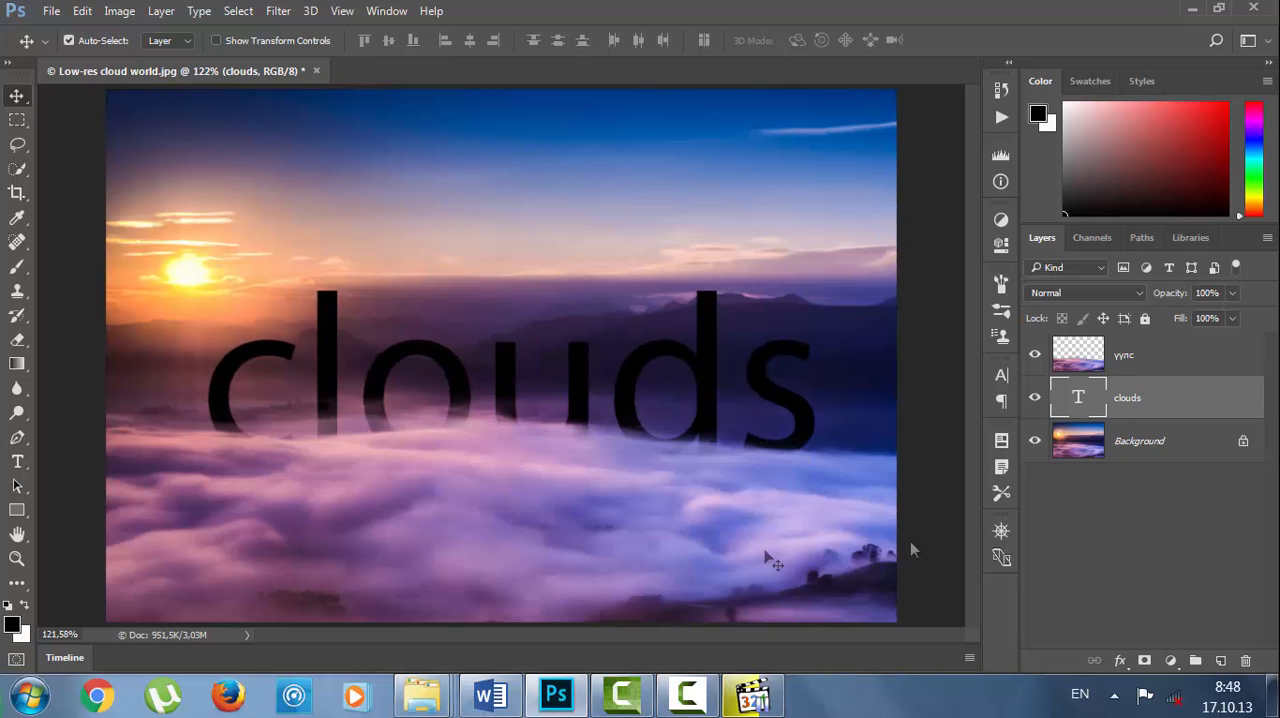
Examine at 500% how the letter bases blend into the clouds, and return to the 100% view.
key("ctrl+plus")
key("ctrl+plus")
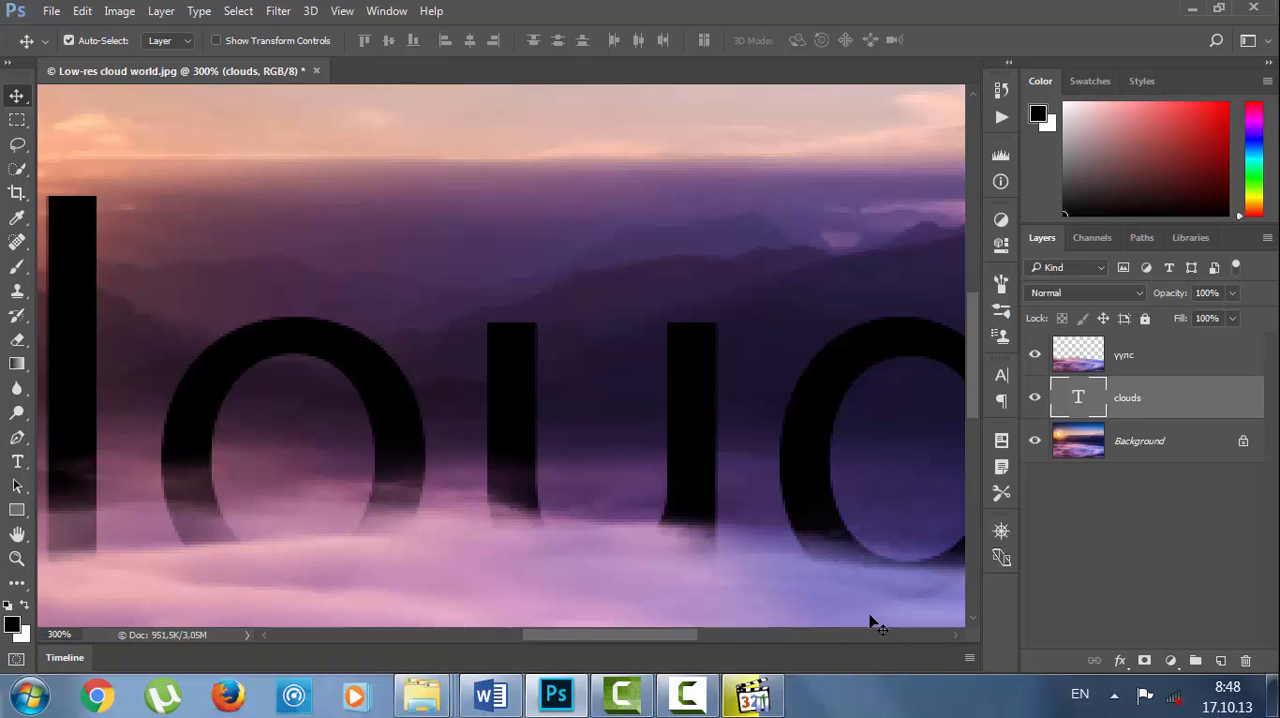
key("ctrl+plus")
key("ctrl+plus")
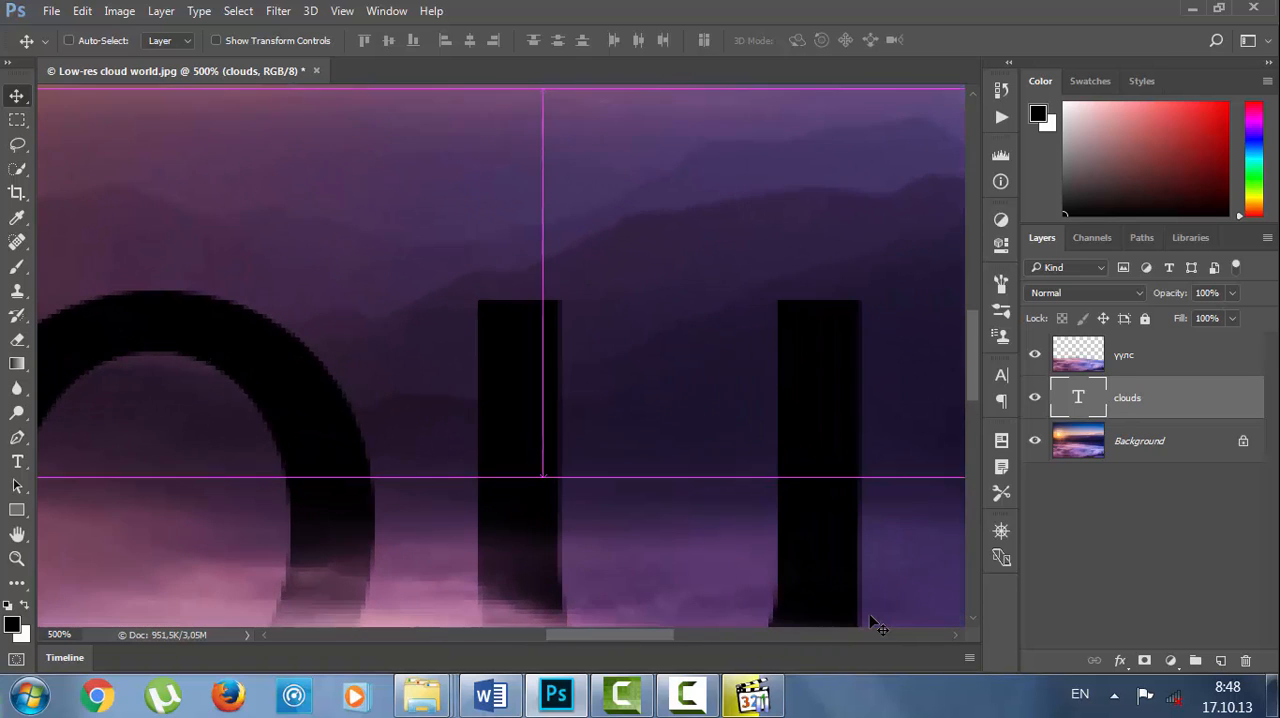
left_click_drag(859, 609, 820, 389)
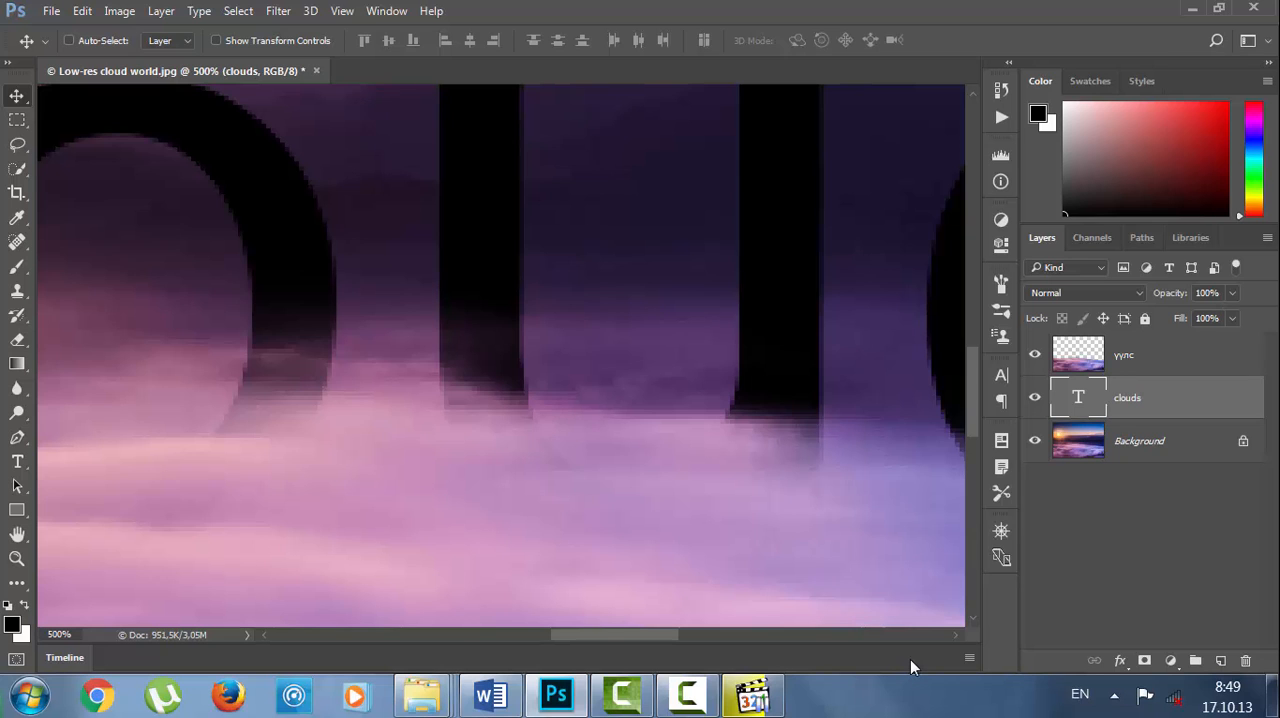
key("ctrl+1")
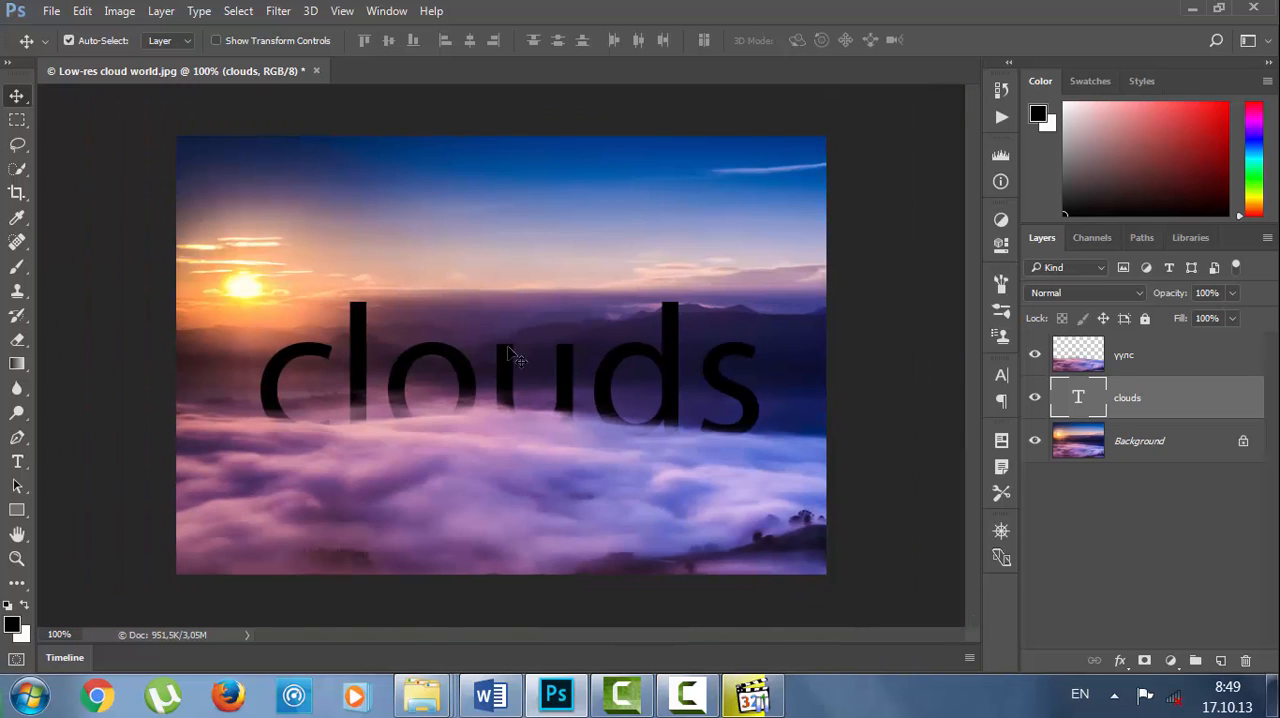
Open Image Size and enlarge the dialog so its preview shows the whole picture.
left_click(126, 14)
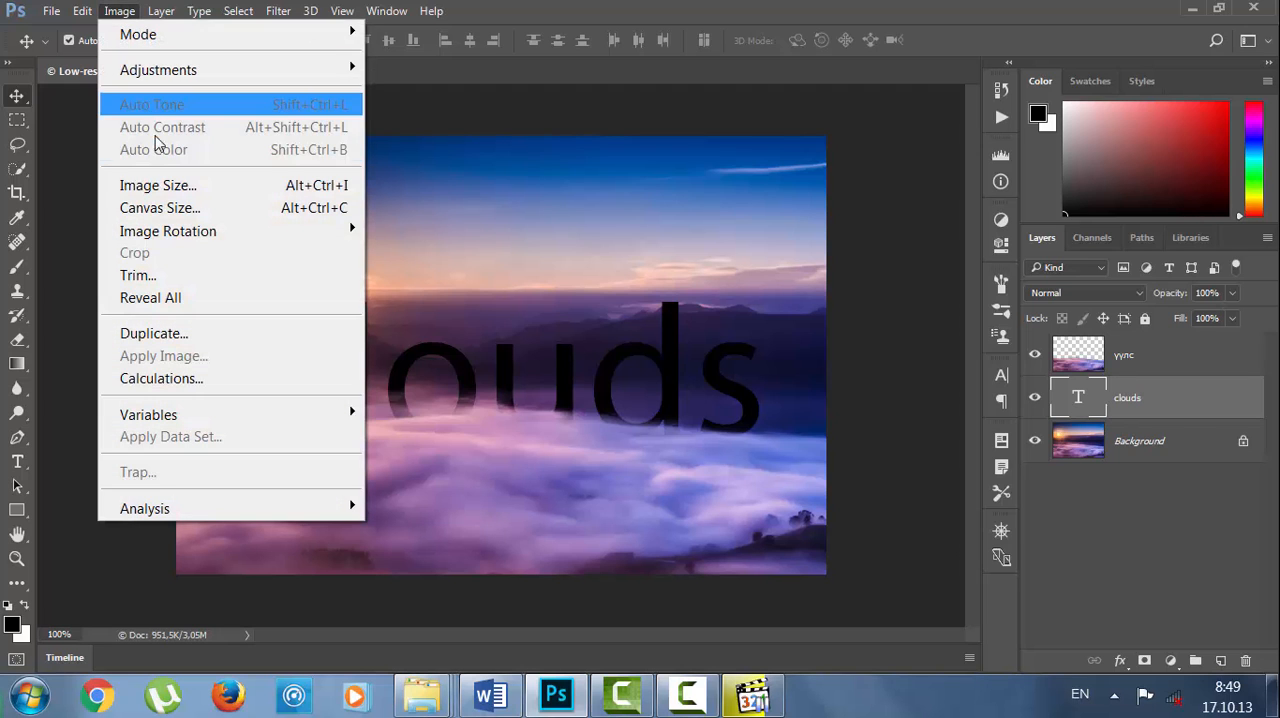
left_click(158, 186)
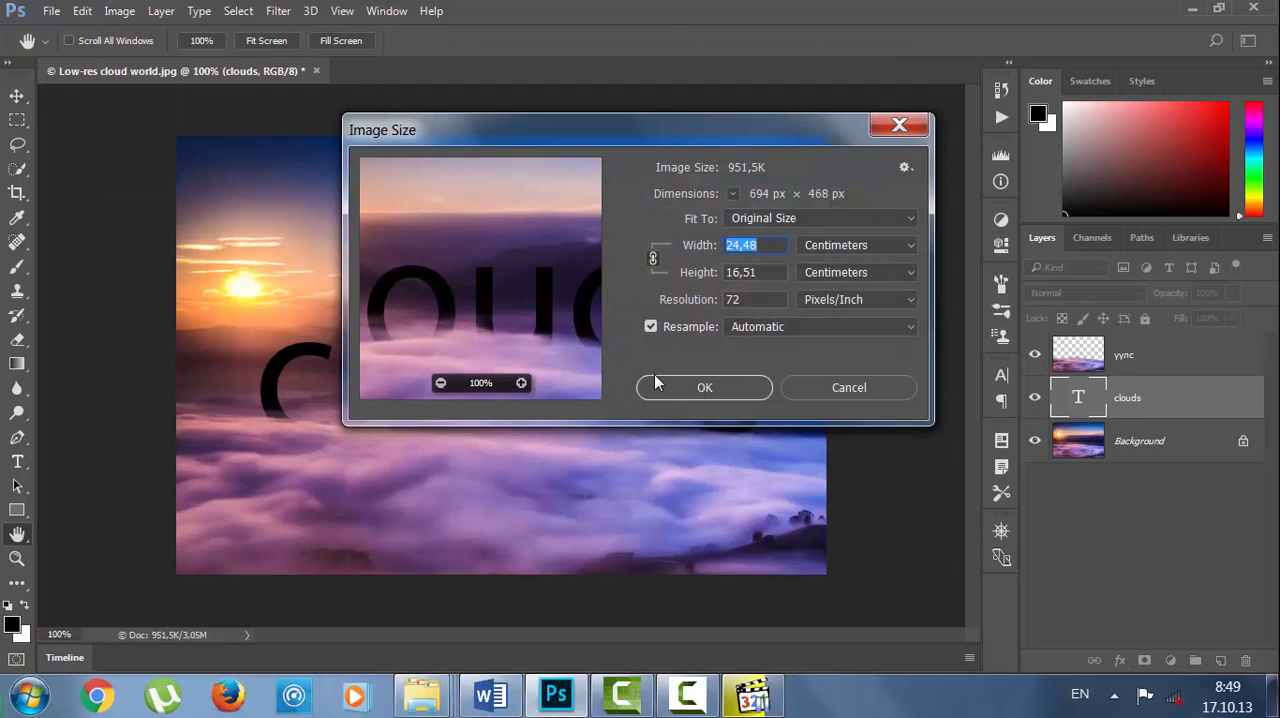
left_click_drag(495, 131, 213, 34)
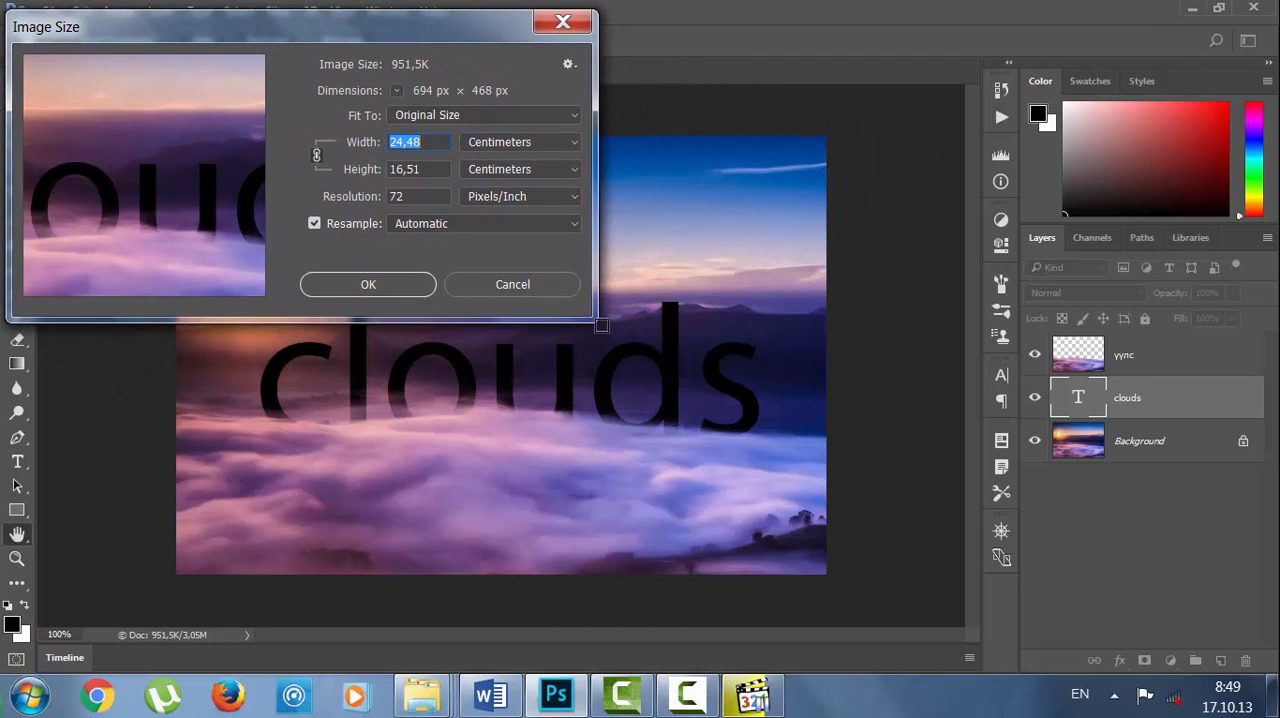
left_click_drag(596, 320, 1264, 660)
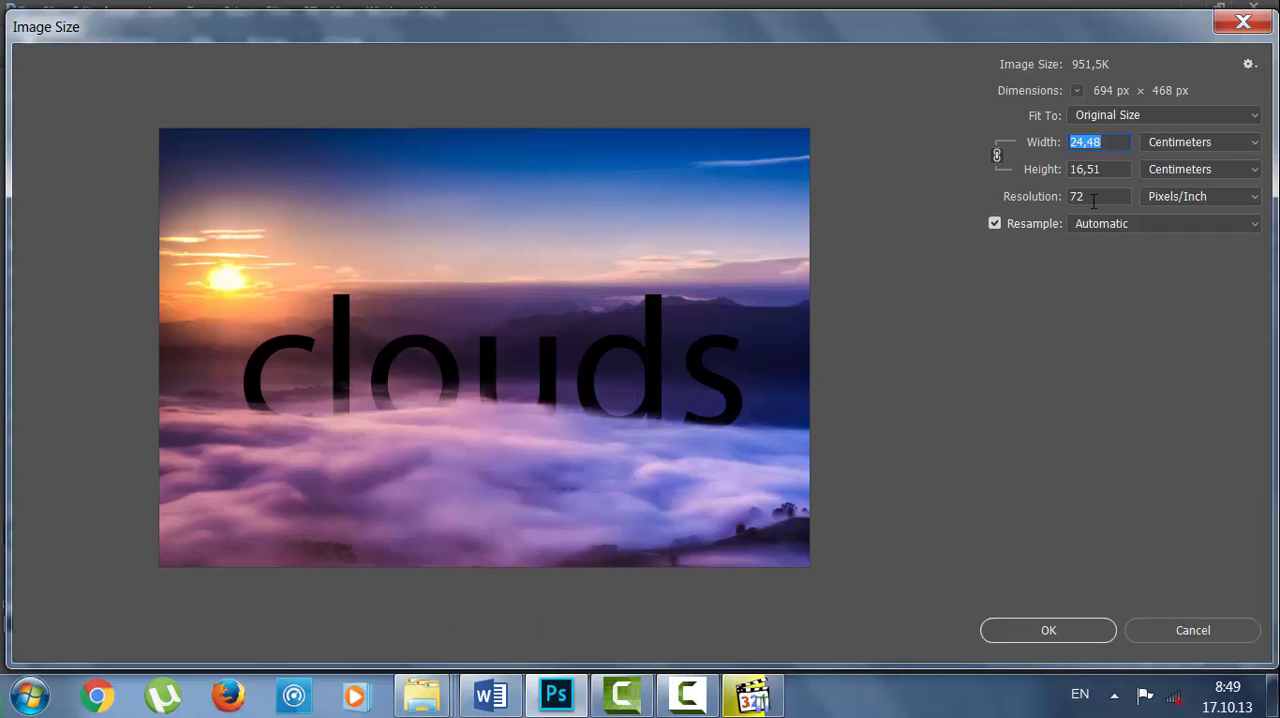
Resample the image to 300 pixels/inch using Nearest Neighbor (hard edges) and apply the new size.
left_click_drag(1089, 202, 1056, 204)
type("300")
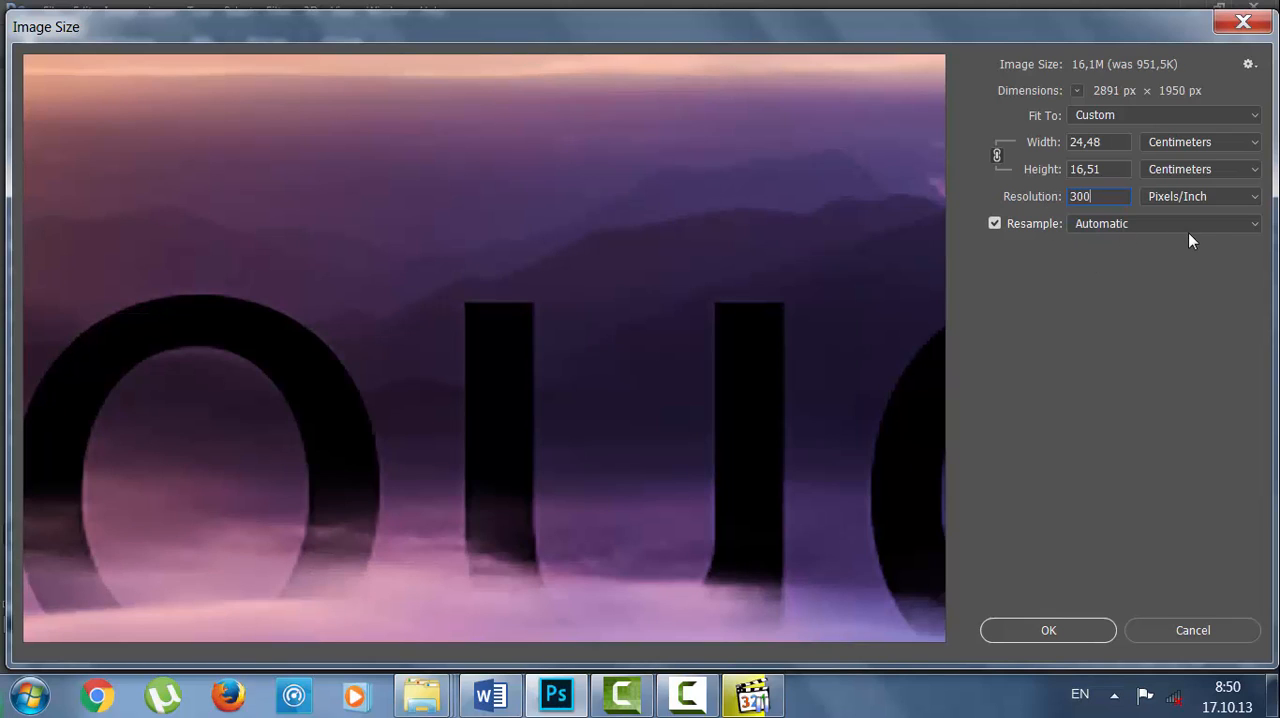
left_click(1232, 229)
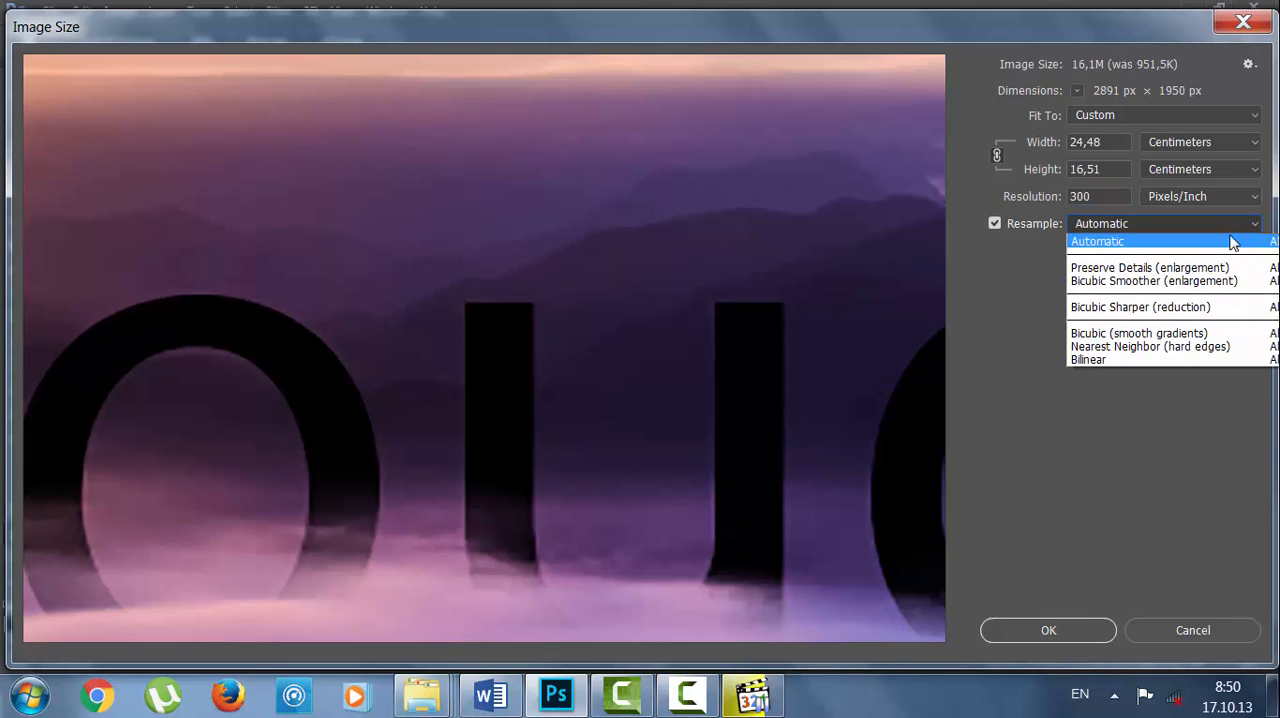
left_click(1210, 349)
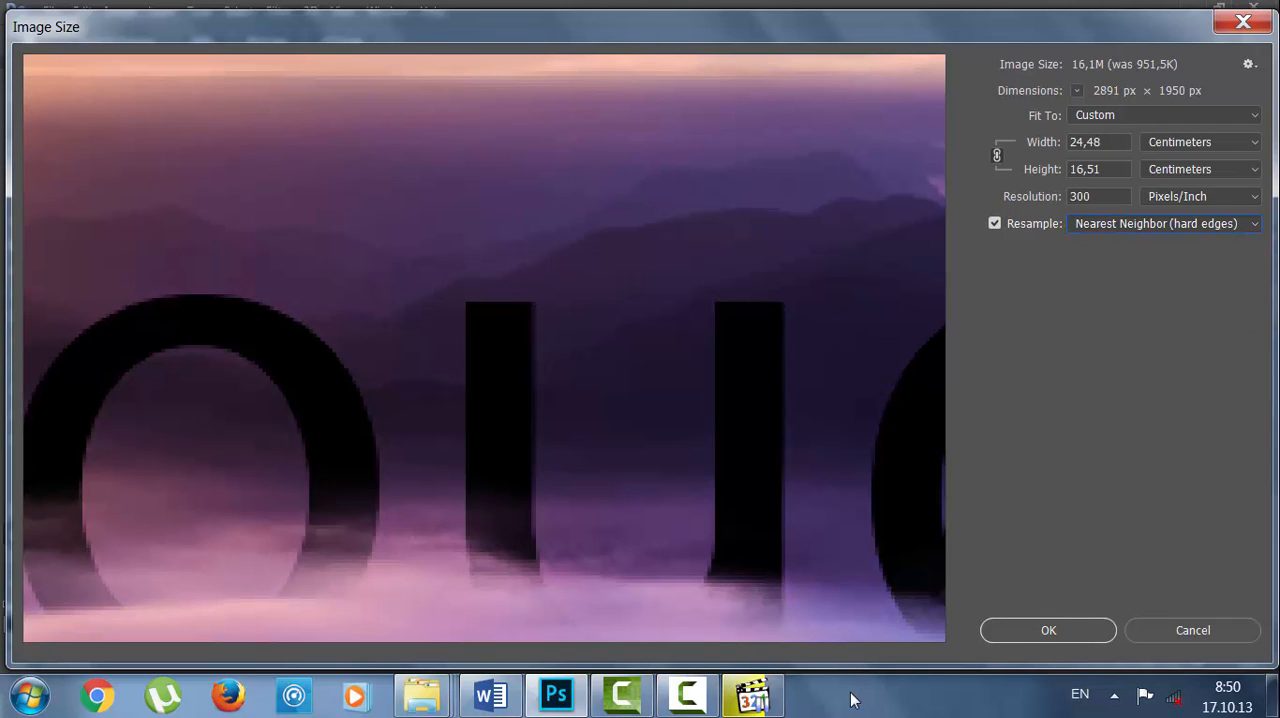
mouse_move(709, 510)
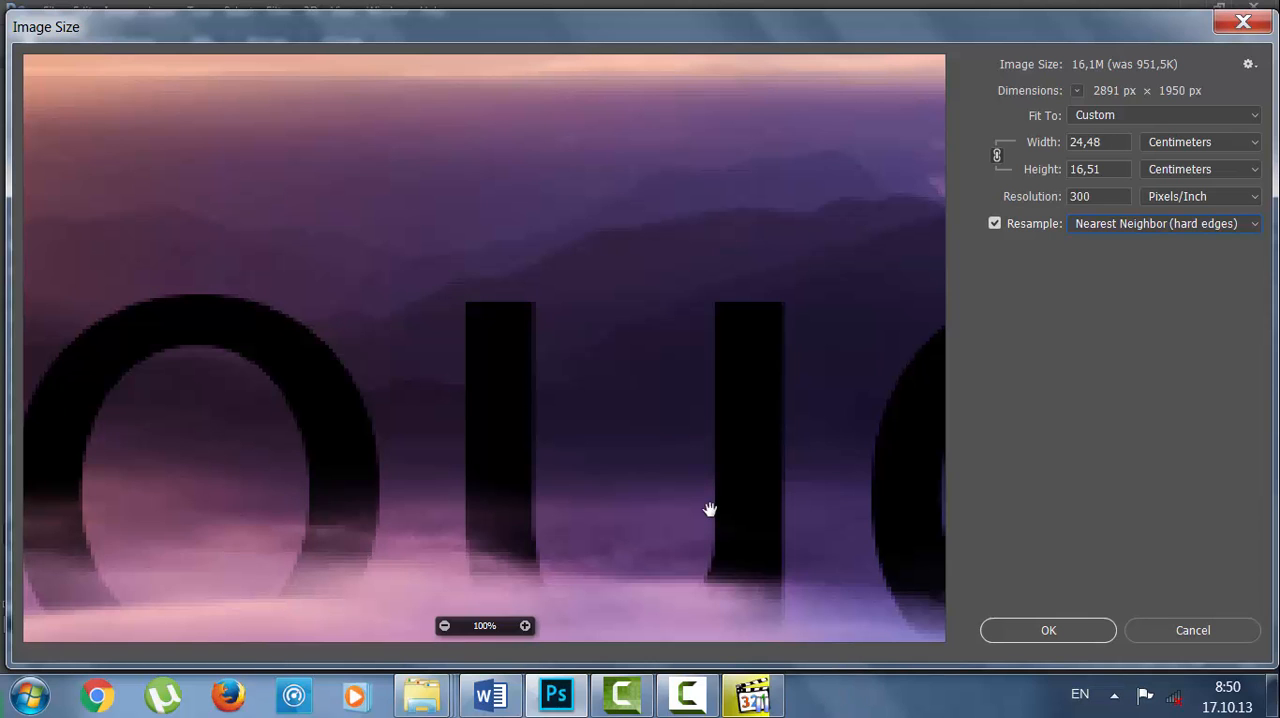
left_click_drag(700, 509, 680, 363)
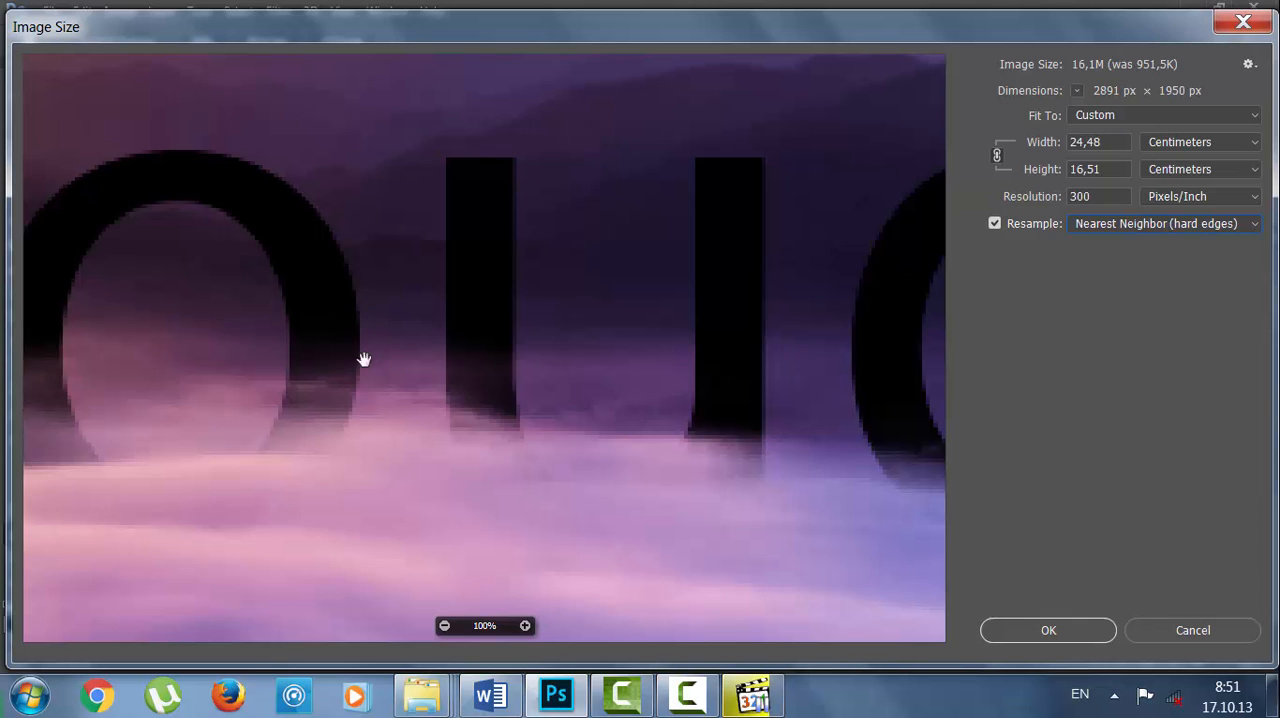
left_click(1057, 629)
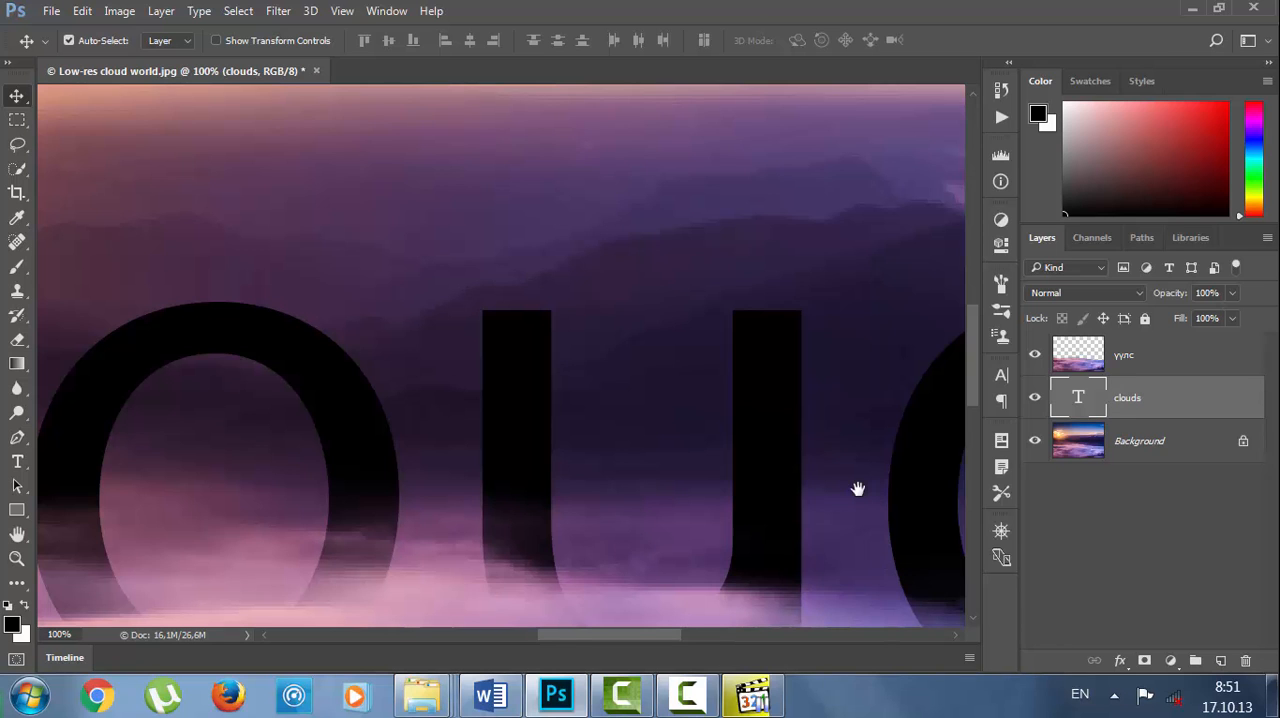
Move the clouds text slightly up and to the left so less of each letter is hidden by the clouds.
left_click_drag(843, 486, 808, 298)
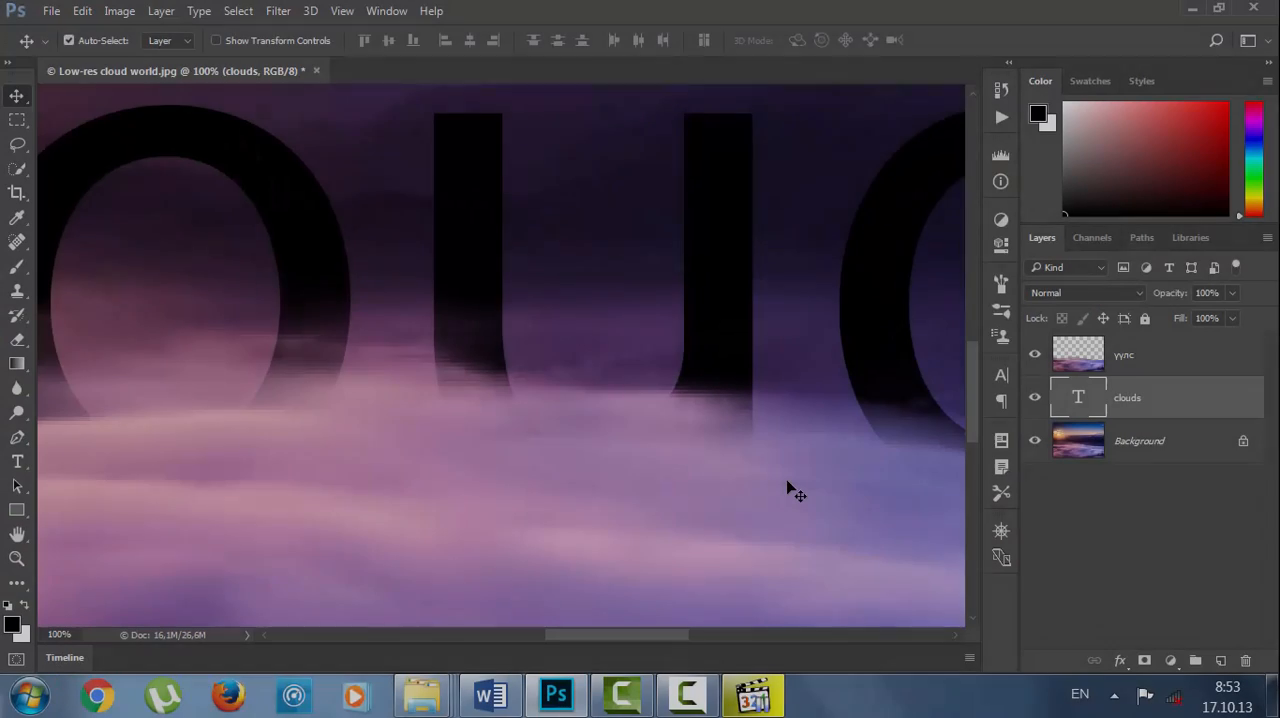
key("ctrl+minus")
key("ctrl+minus")
key("ctrl+minus")
key("ctrl+minus")
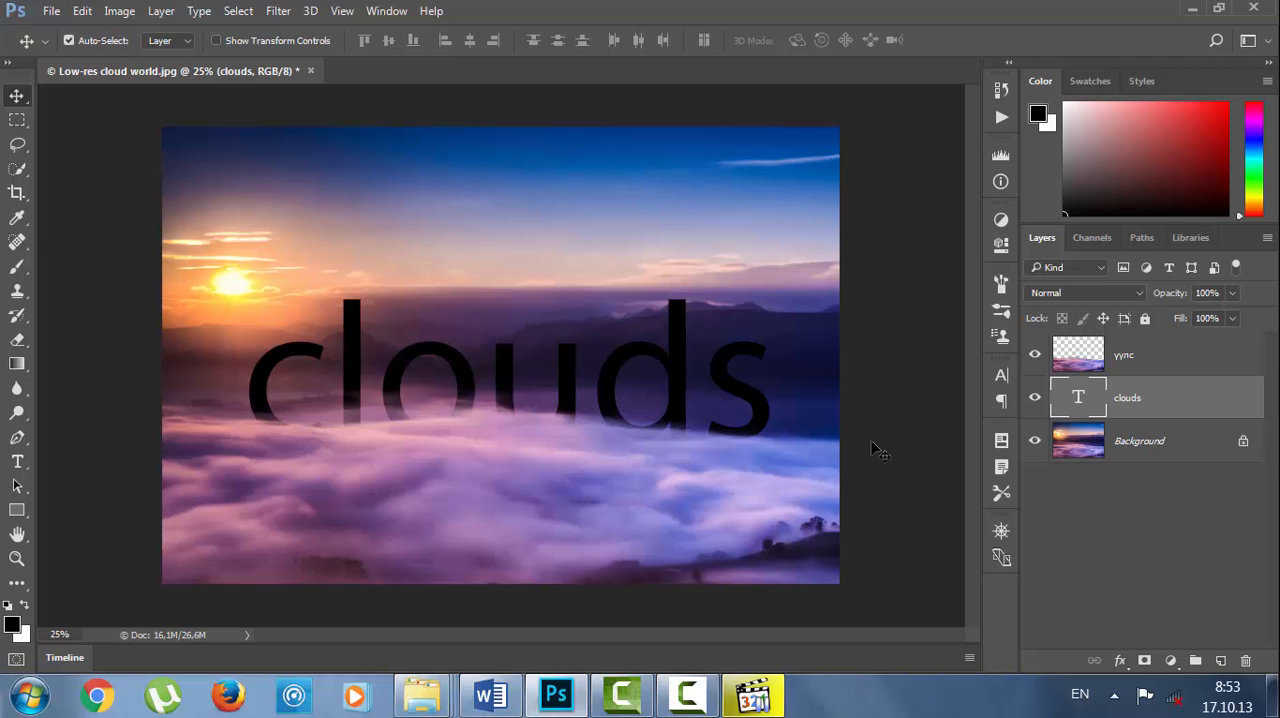
key("ctrl+plus")
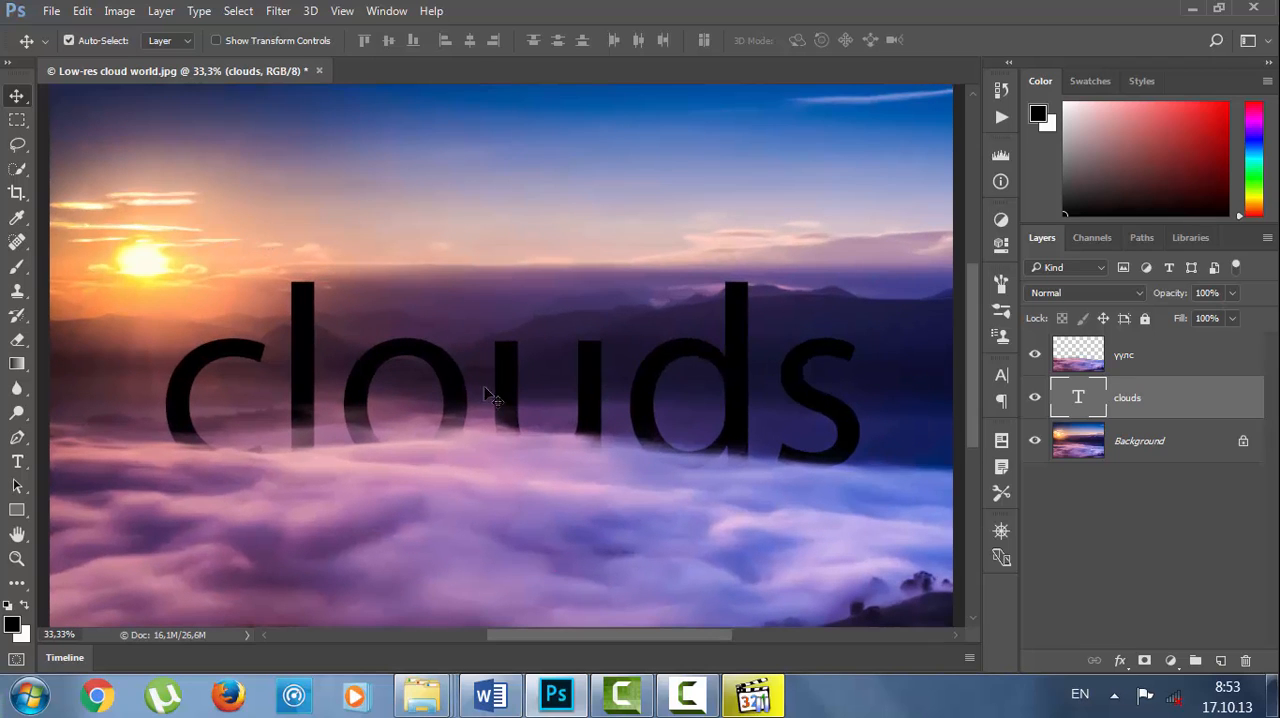
left_click_drag(507, 392, 495, 369)
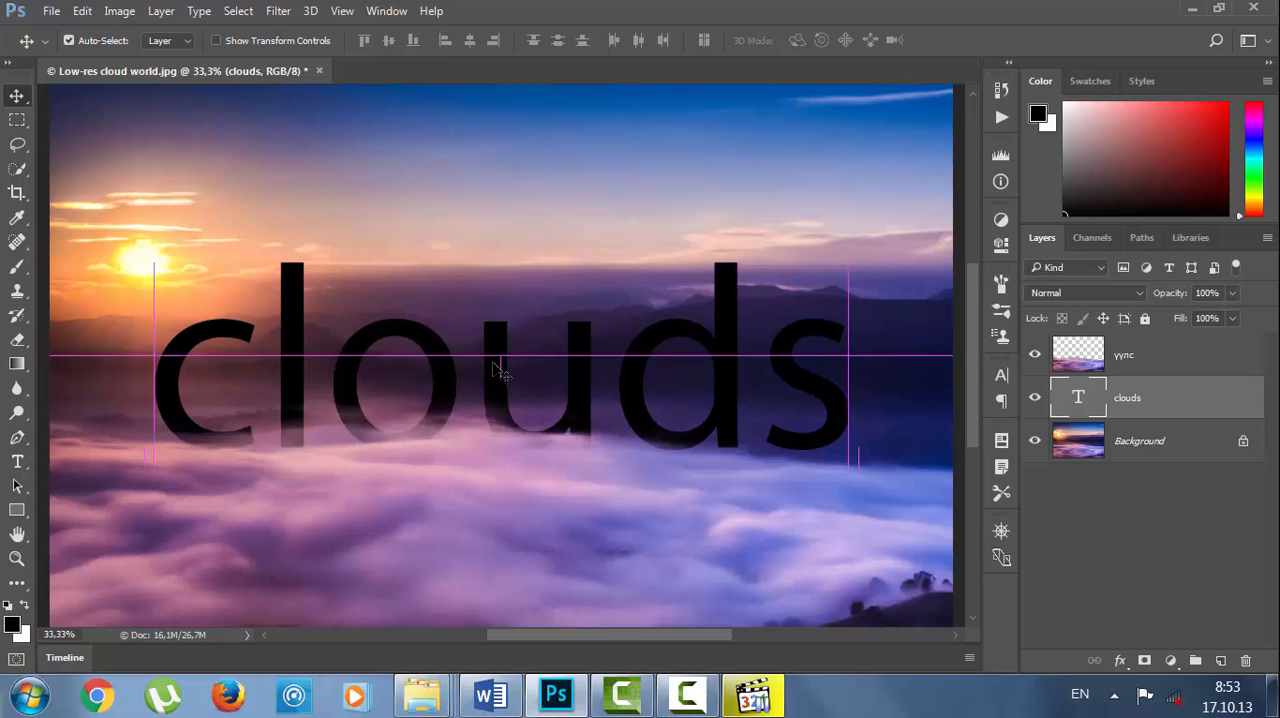
Make sure "Use ESC key to commit text" is switched off in the Type preferences and accept them.
left_click(85, 14)
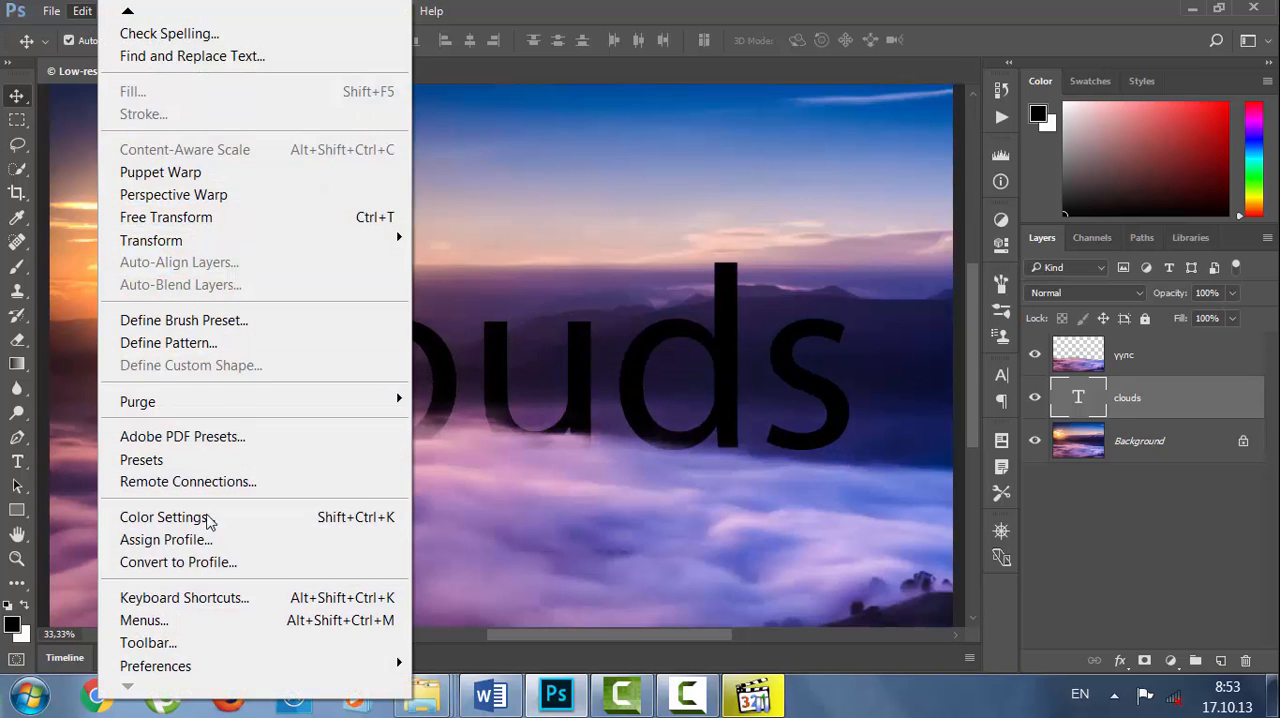
mouse_move(278, 676)
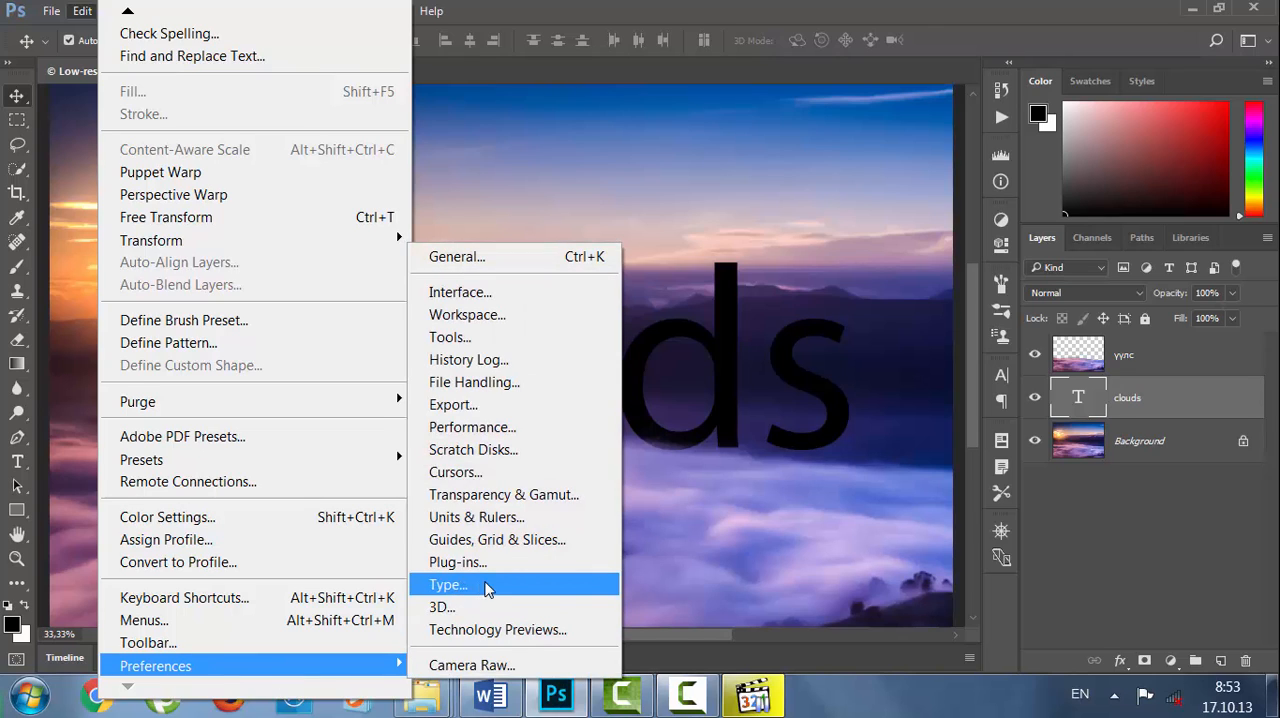
left_click(500, 588)
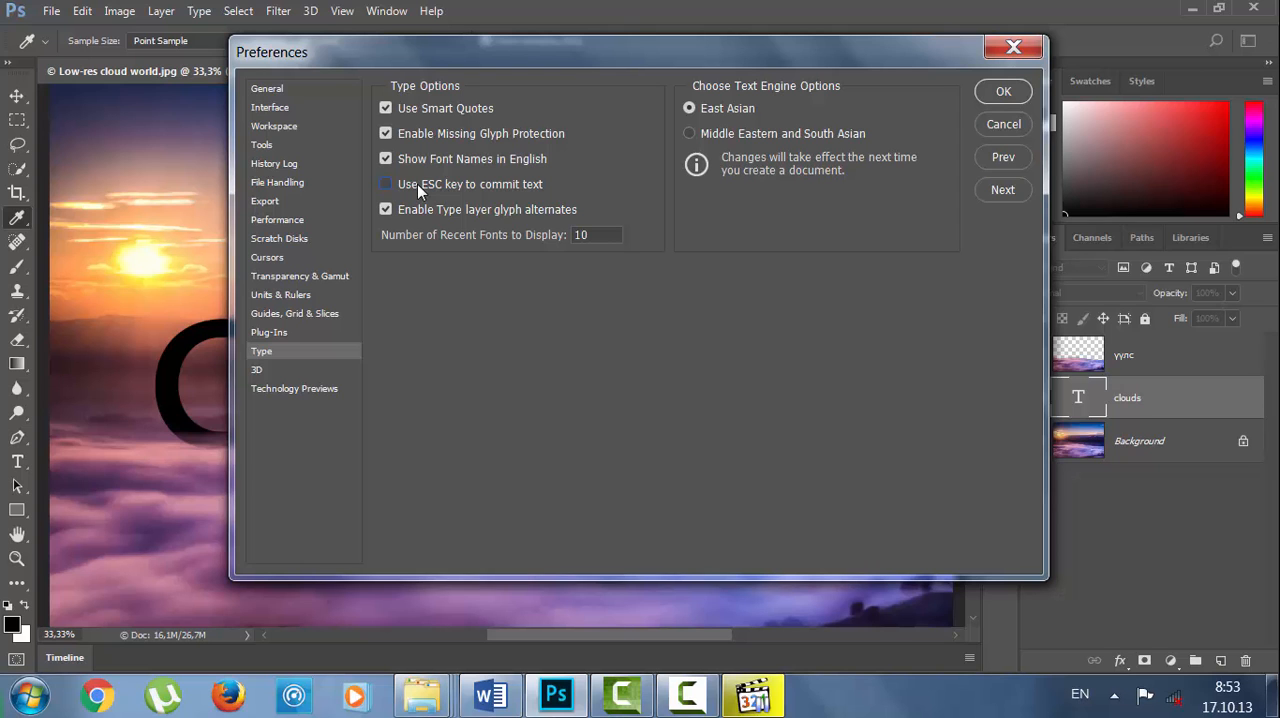
left_click(1002, 95)
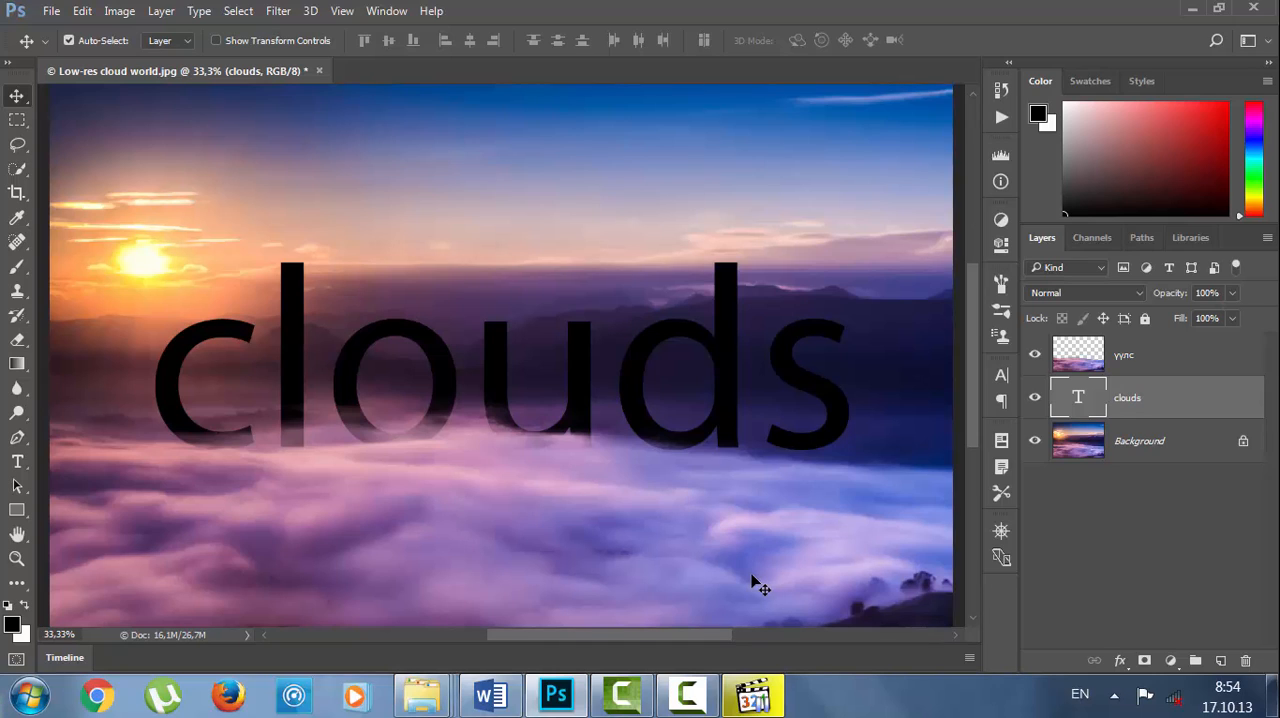
Try replacing the word "clouds" in the text layer with "hello", and discard the text edit.
left_click(17, 461)
double_click(348, 393)
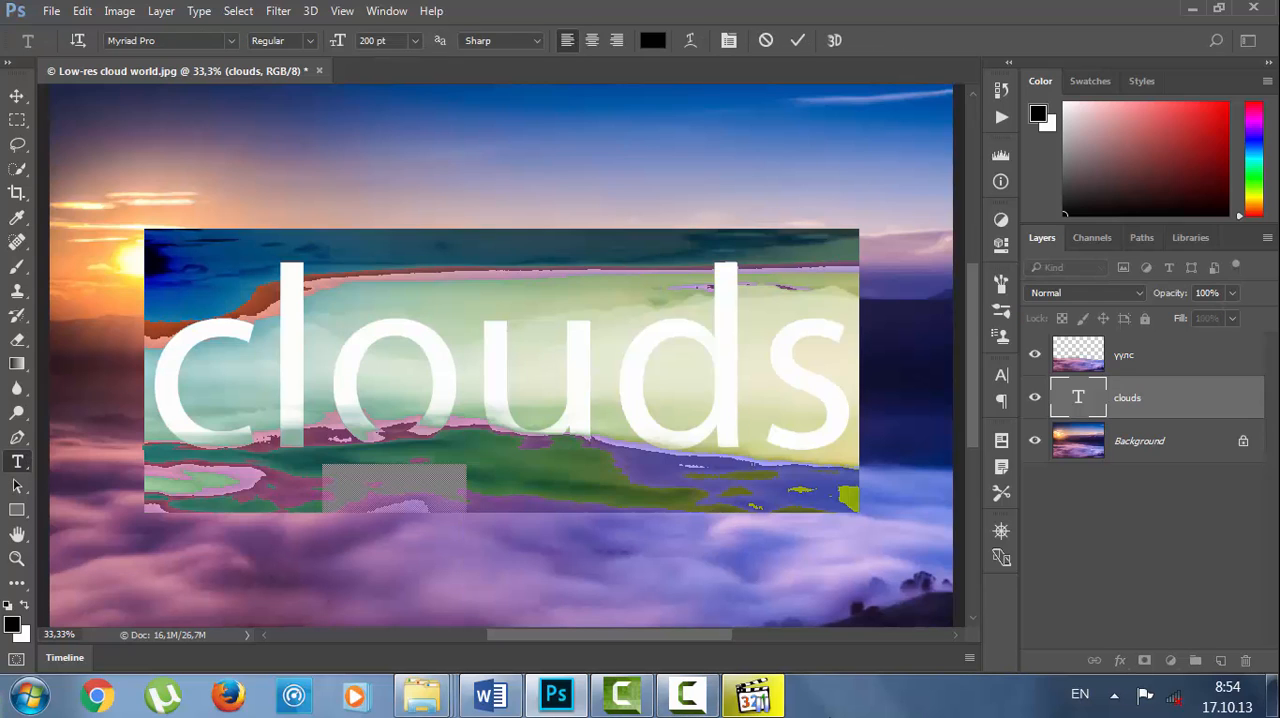
type("h")
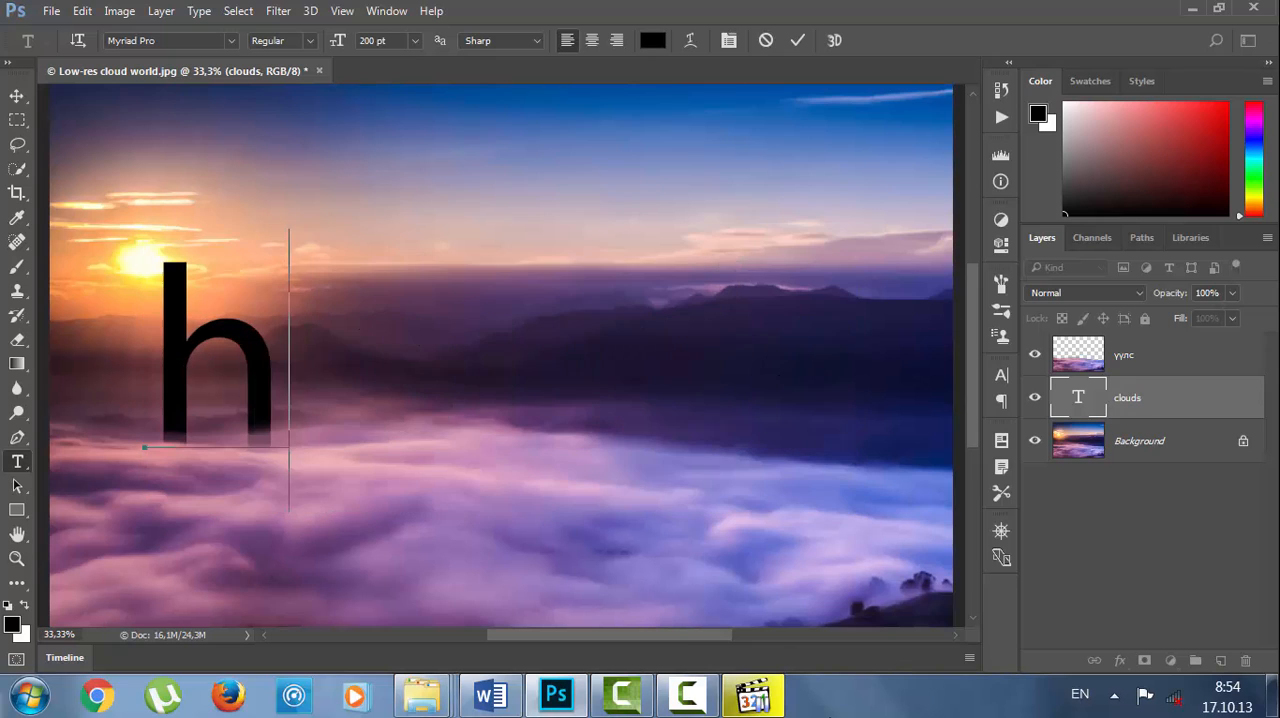
type("ello")
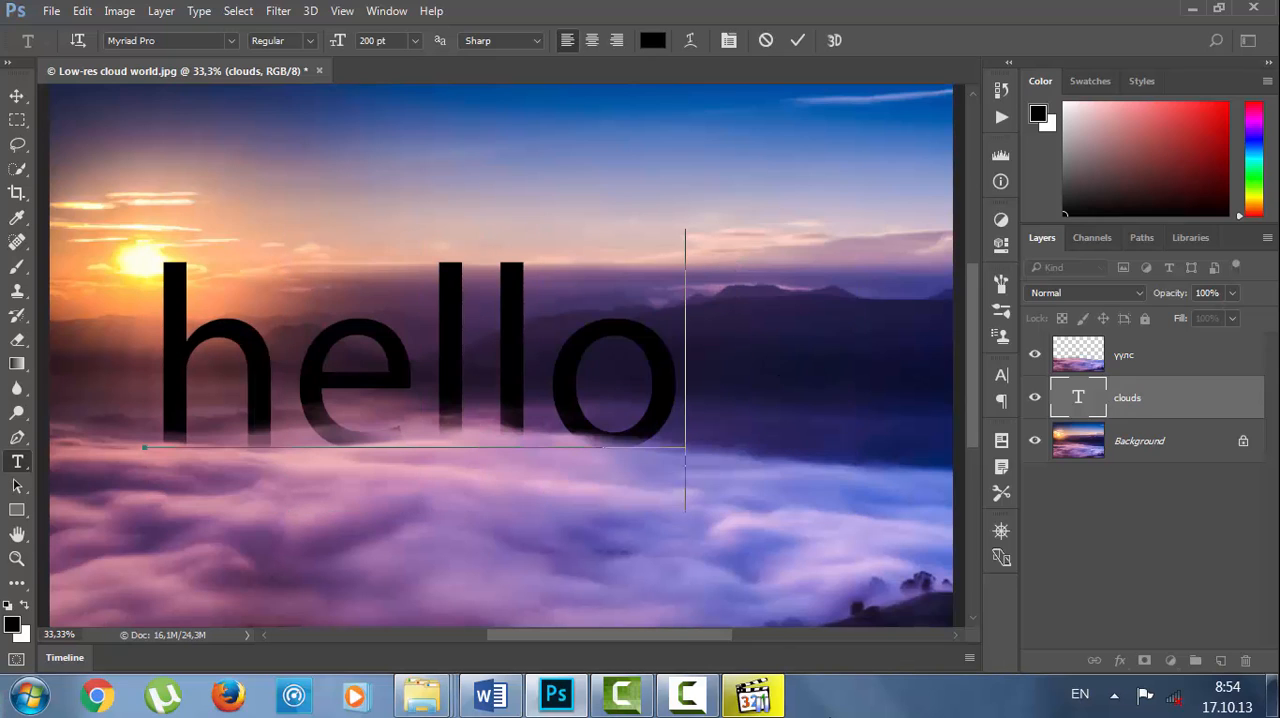
key("Escape")
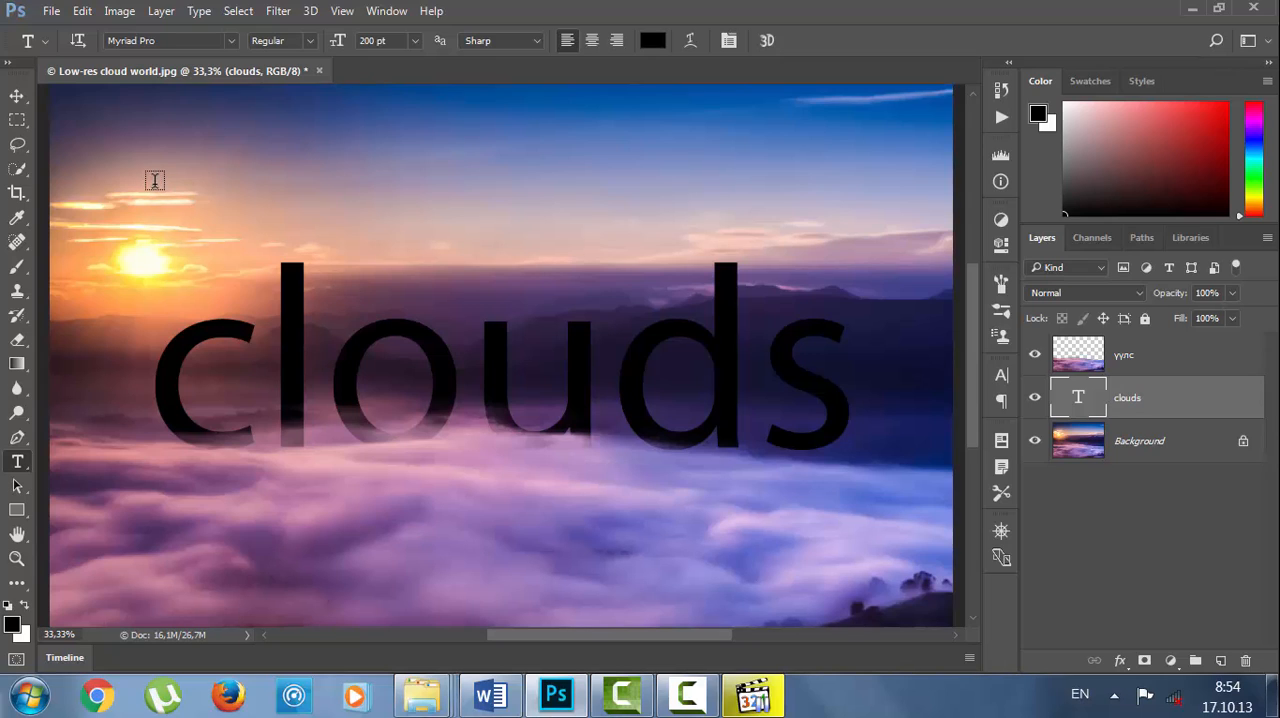
Reopen the Type preferences, enable "Use ESC key to commit text" and accept the setting.
left_click(83, 11)
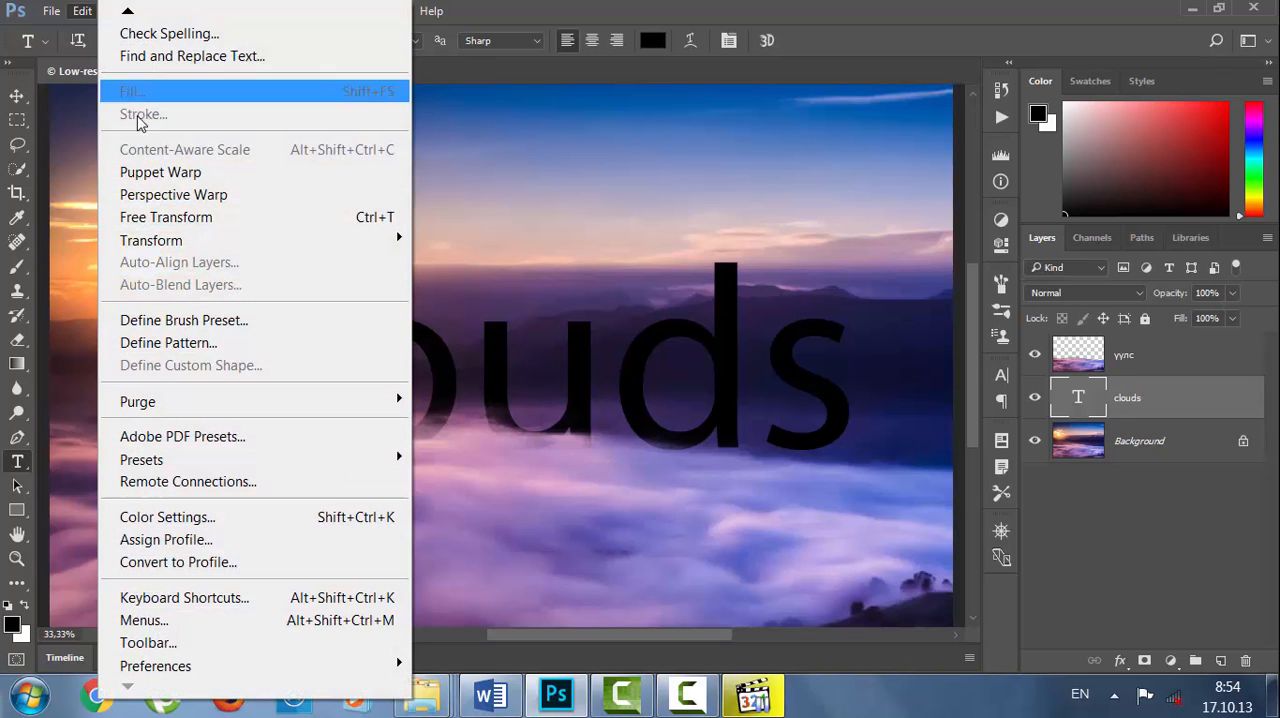
mouse_move(271, 668)
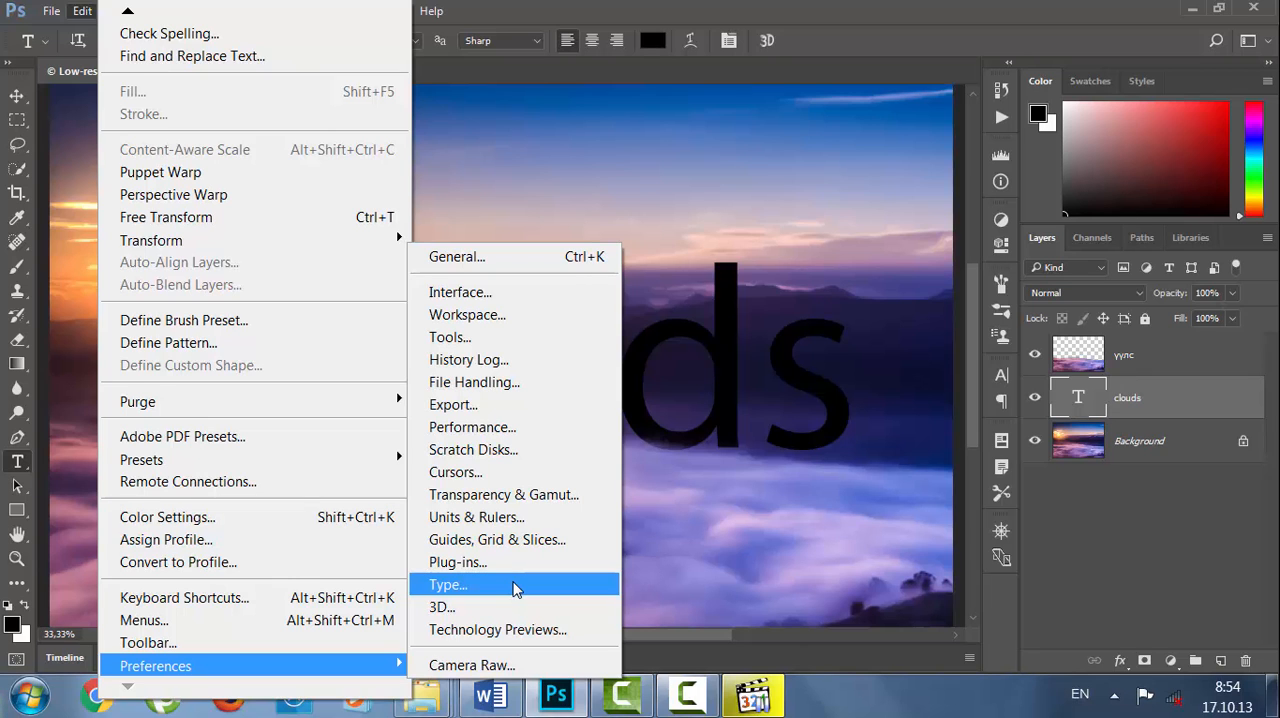
left_click(512, 588)
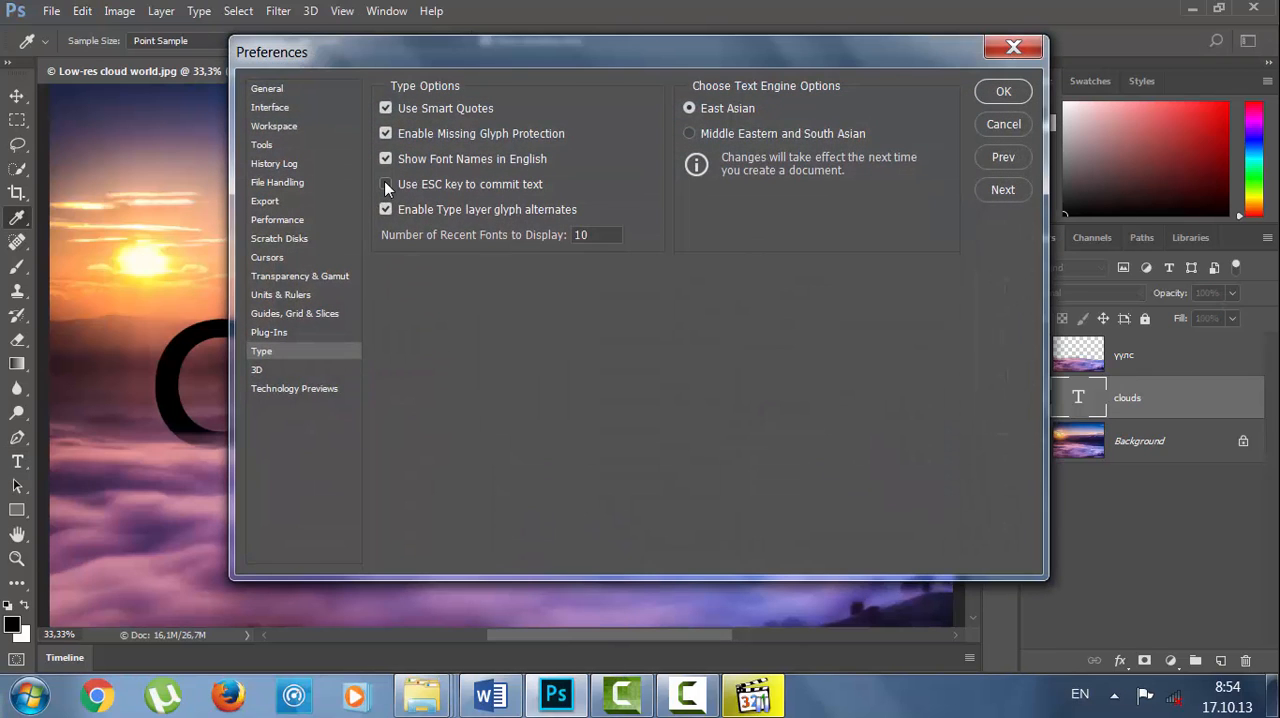
left_click(1004, 91)
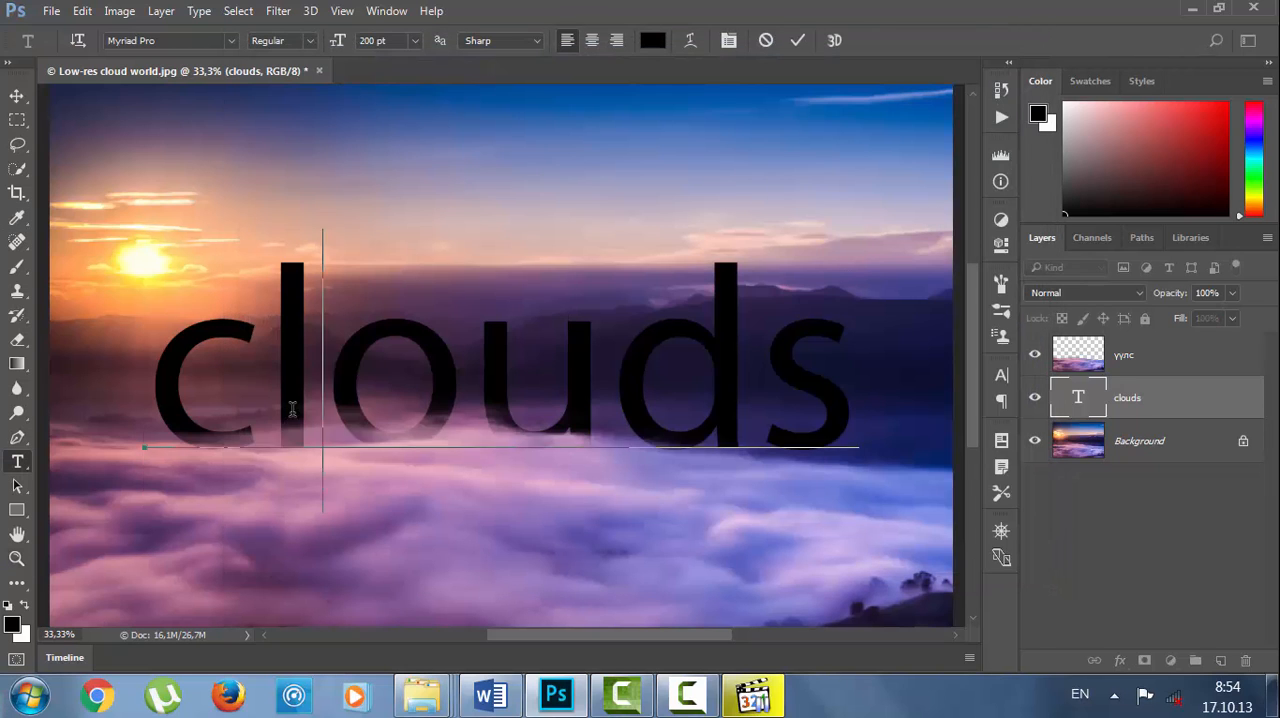
Replace the word "clouds" in the text layer with "hello", commit the edit and fit the image on screen.
double_click(292, 410)
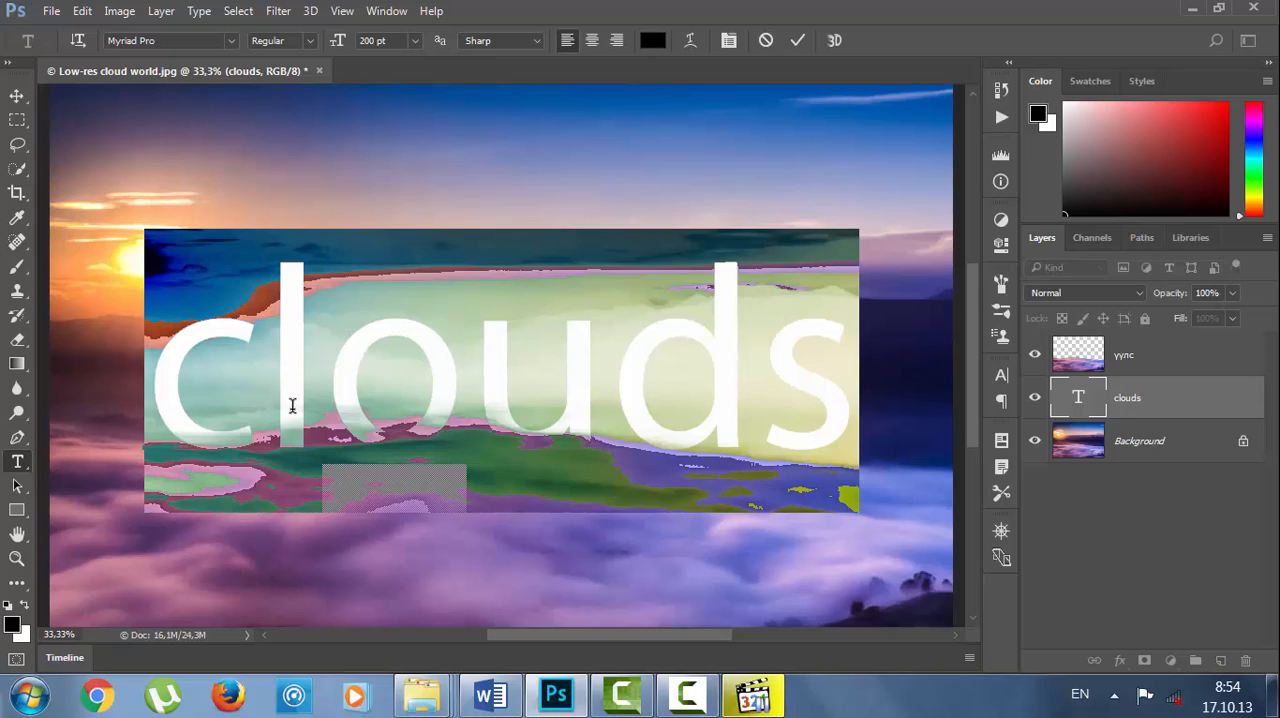
type("hello")
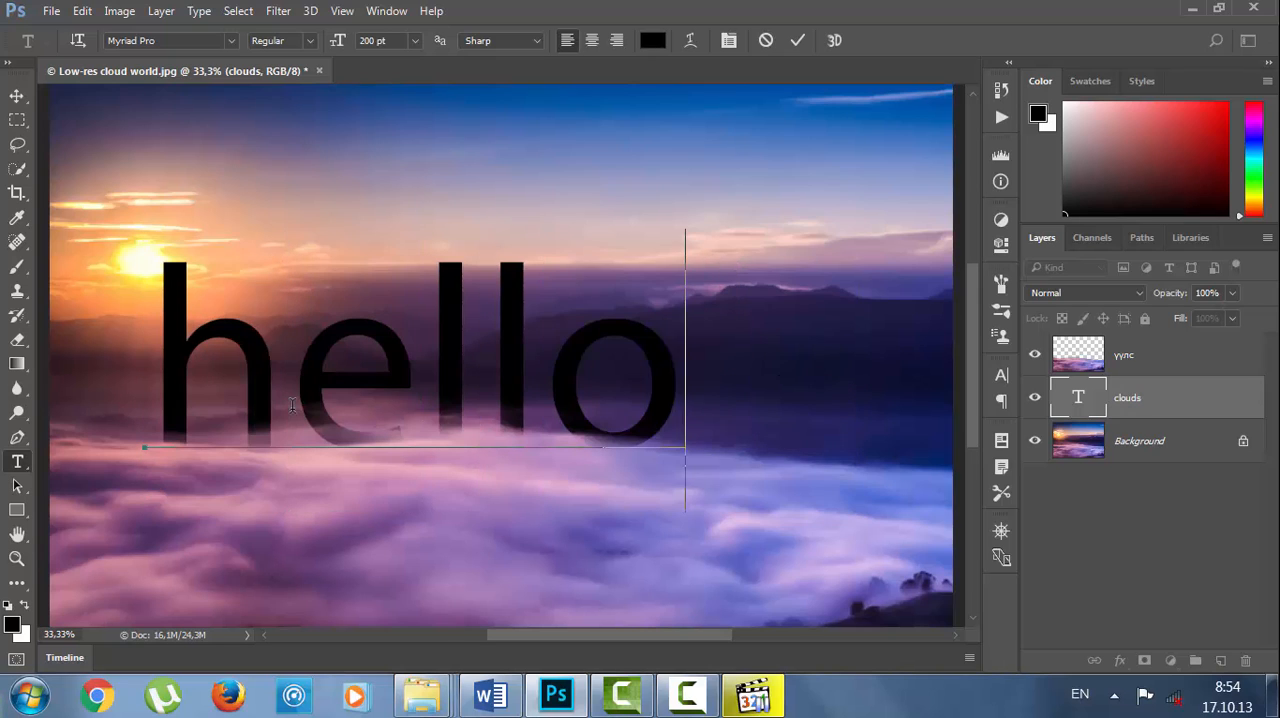
key("ctrl+Return")
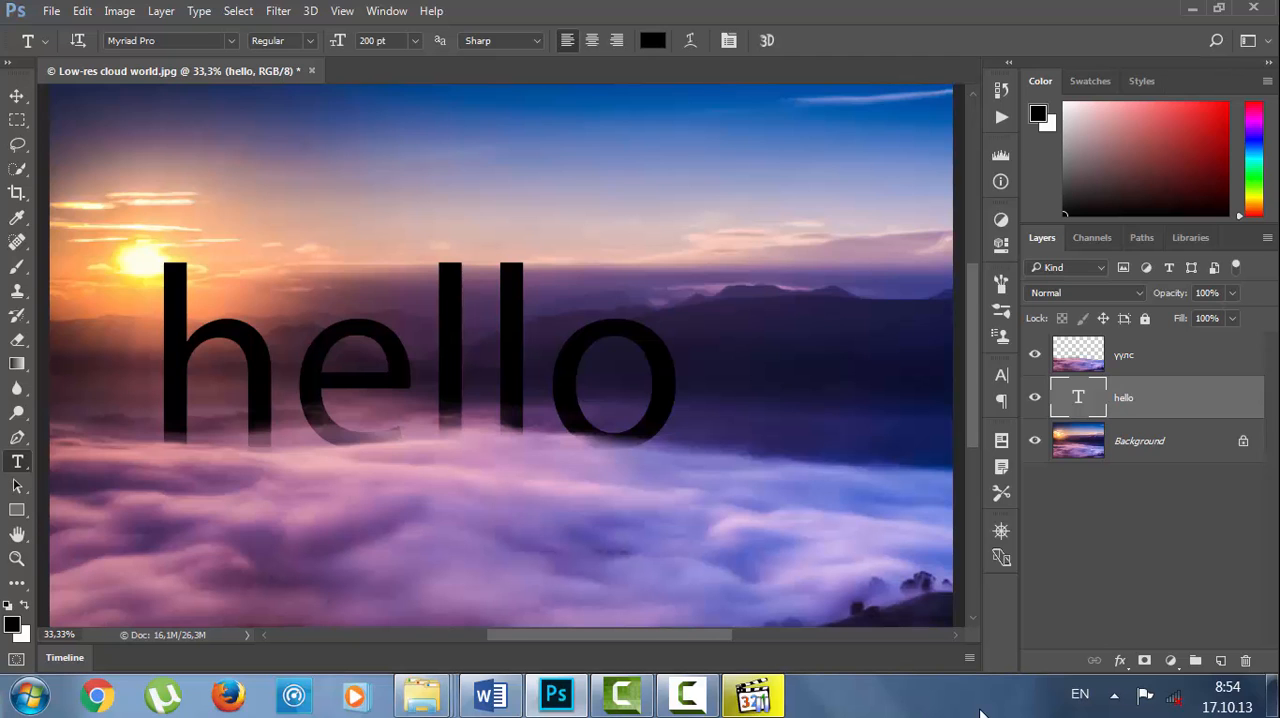
key("ctrl+0")
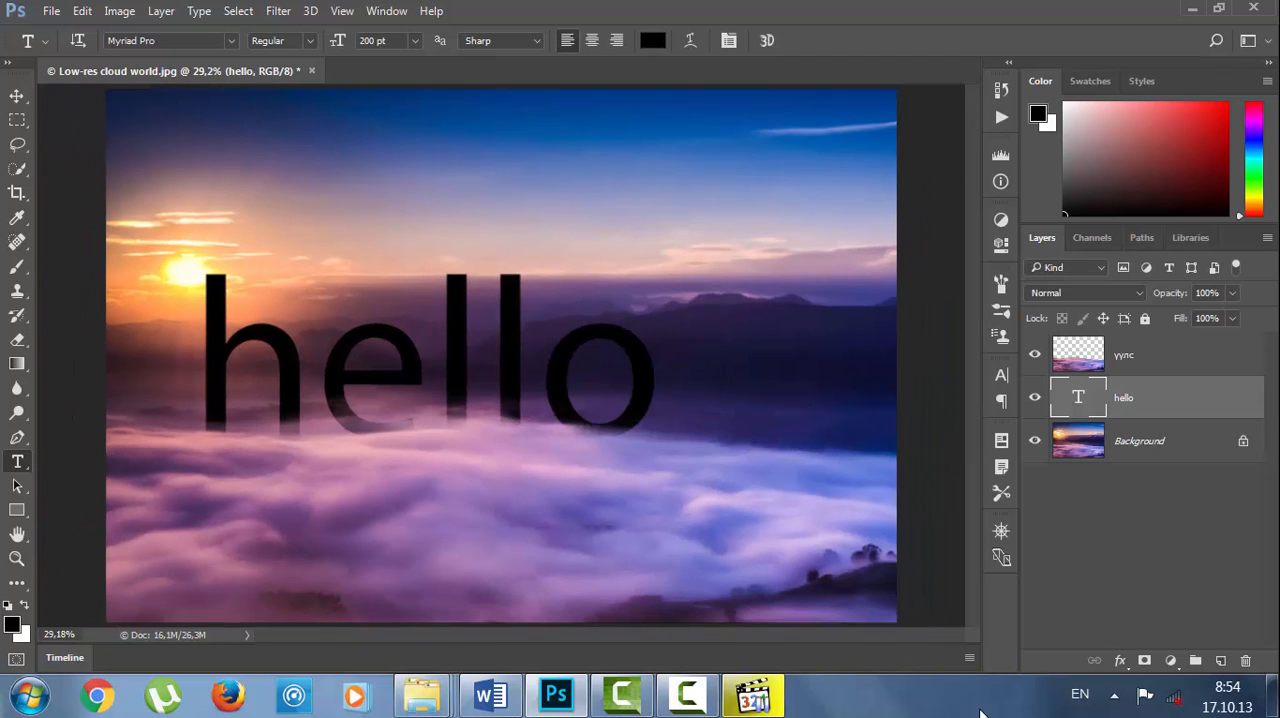